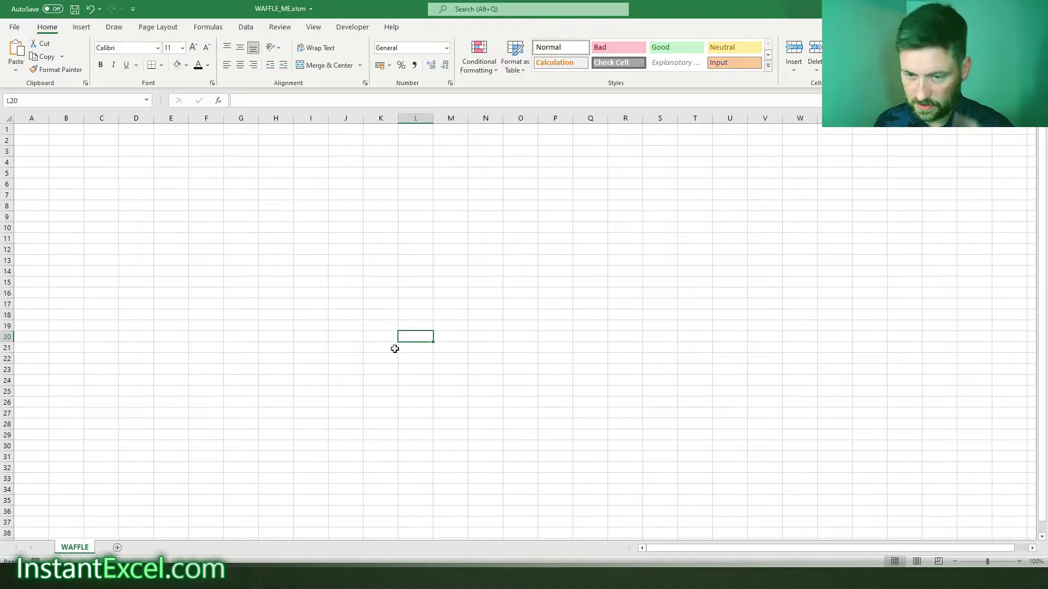
# Step: Enter 0.5 in K15 and format it as a 50% percentage
pyautogui.moveTo(345, 315); pyautogui.dragTo(345, 304)
pyautogui.click(381, 280)
pyautogui.write('0.5')
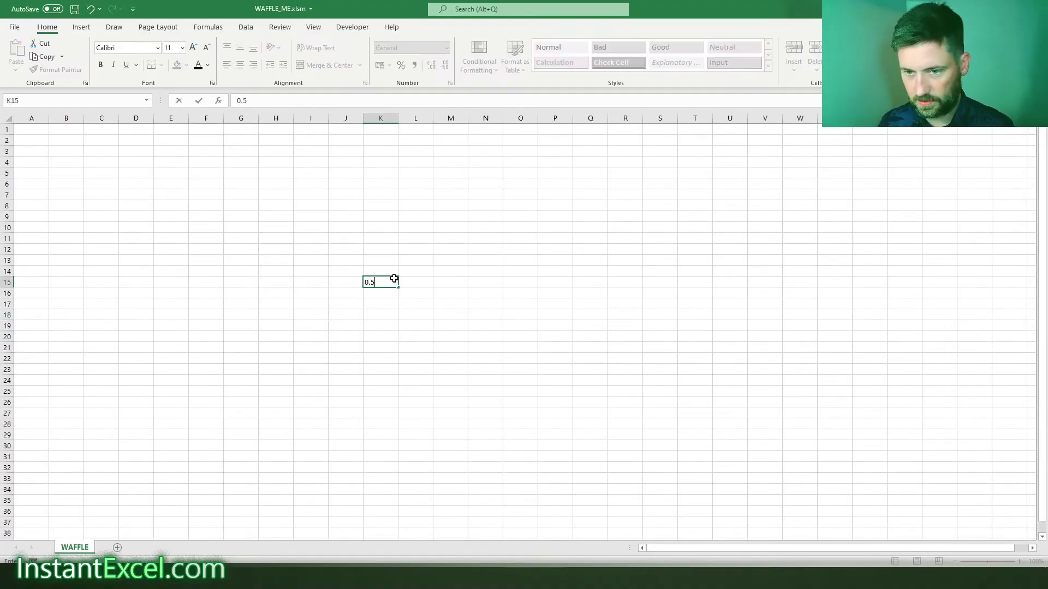
pyautogui.hotkey('ctrl', 'Return')
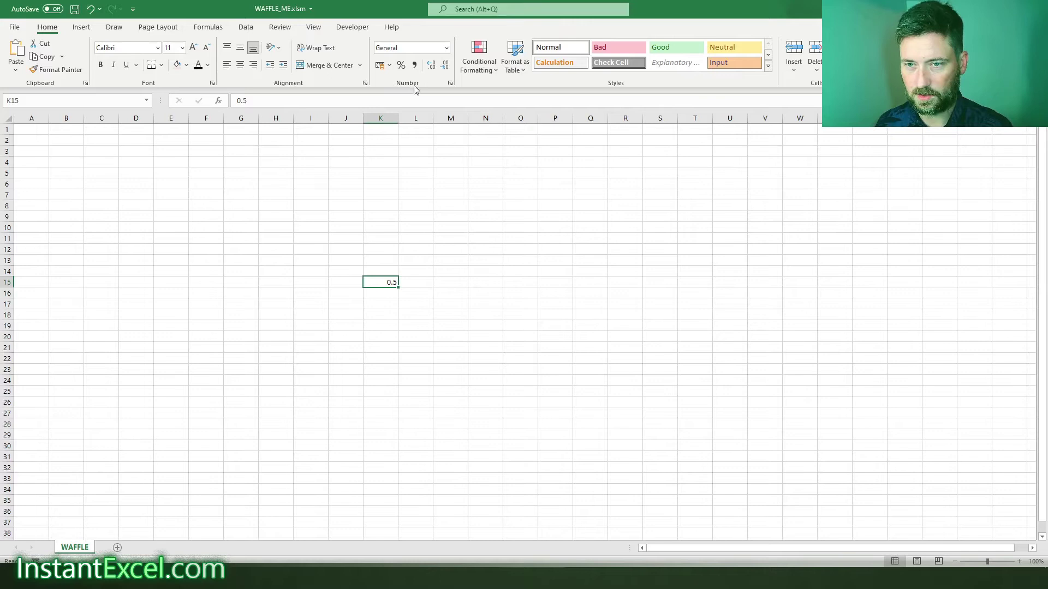
pyautogui.click(401, 65)
pyautogui.click(392, 294)
pyautogui.click(389, 281)
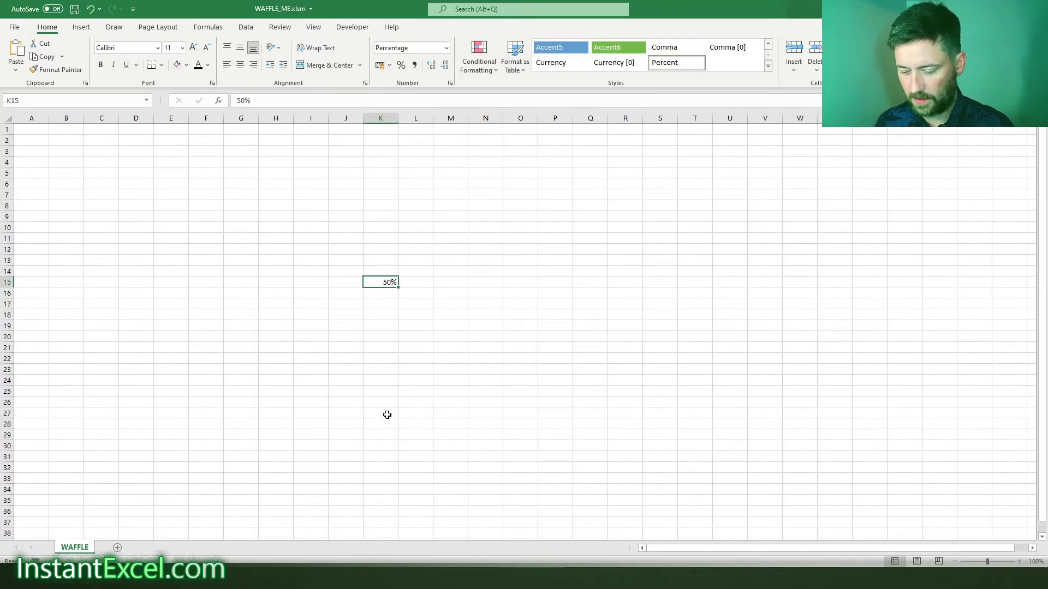
# Step: Run the waffle macro, then enlarge the picture and place it right of K15
pyautogui.click(352, 27)
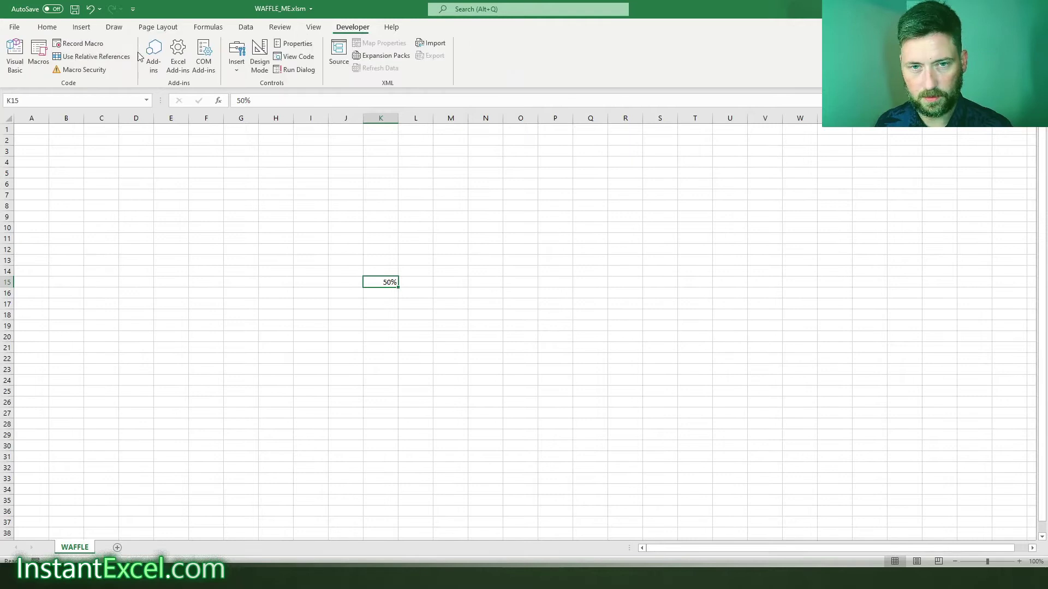
pyautogui.click(40, 69)
pyautogui.click(374, 228)
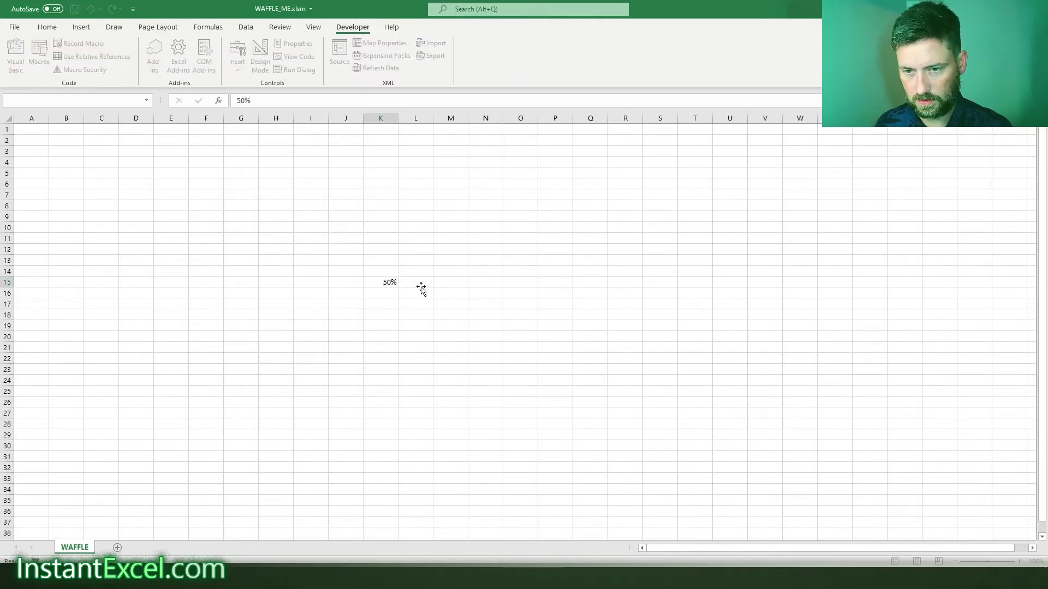
pyautogui.moveTo(456, 402); pyautogui.dragTo(584, 346)
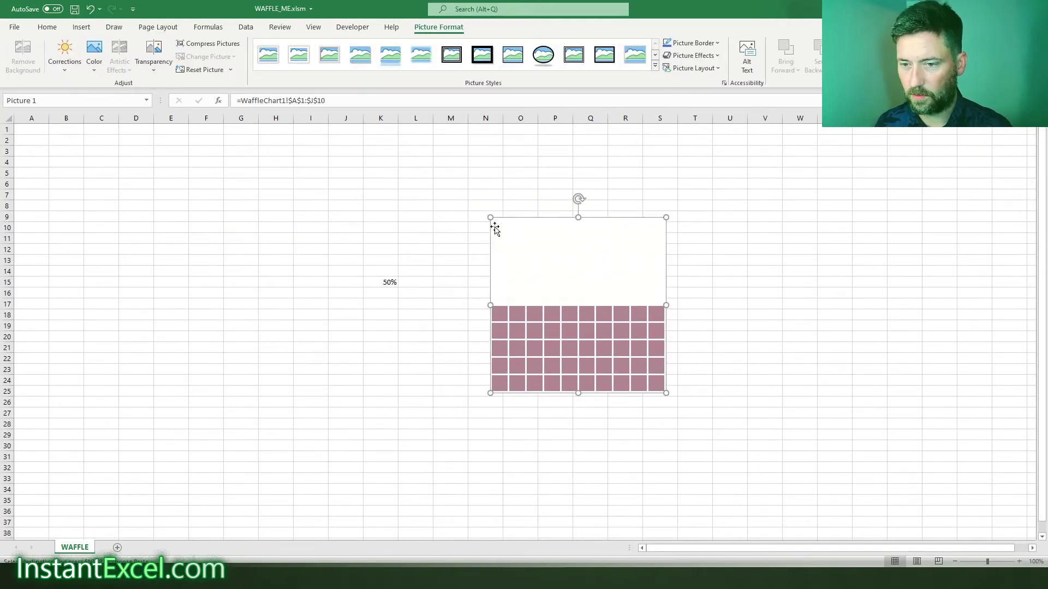
pyautogui.moveTo(490, 217); pyautogui.dragTo(461, 189)
pyautogui.moveTo(666, 393); pyautogui.dragTo(691, 418)
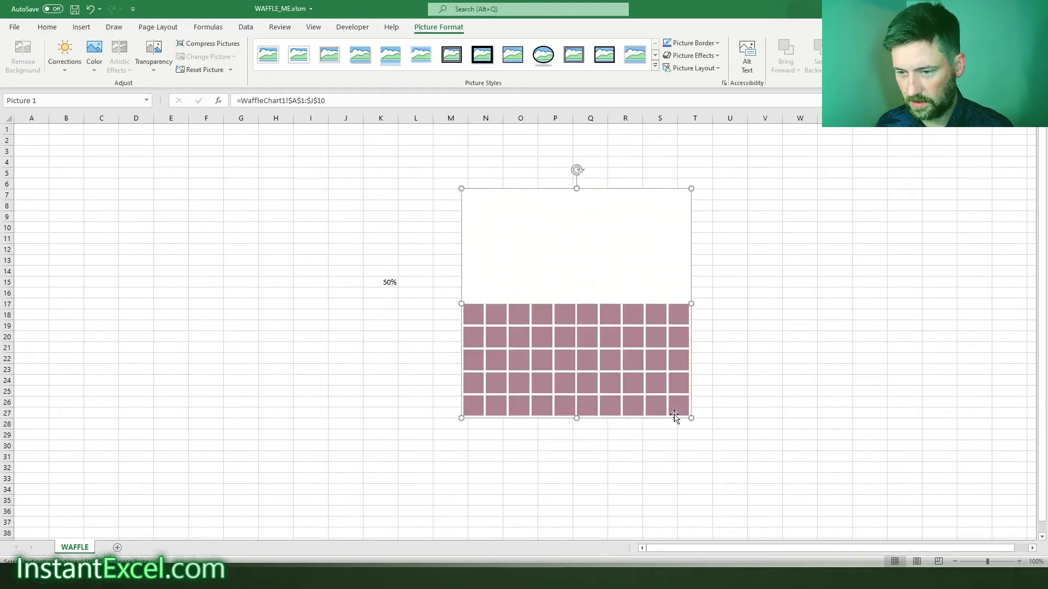
pyautogui.click(377, 282)
# Step: Increase the K15 font size twice, then try 10%, 20% and 50% in K15
pyautogui.click(192, 47)
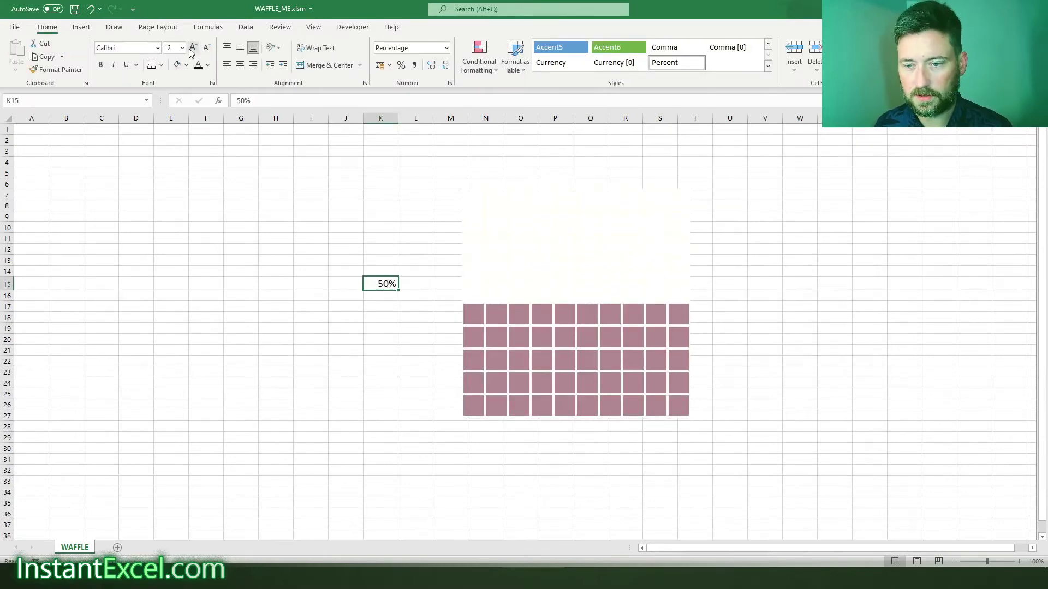
pyautogui.click(193, 47)
pyautogui.click(193, 47)
pyautogui.click(193, 48)
pyautogui.click(193, 47)
pyautogui.write('1')
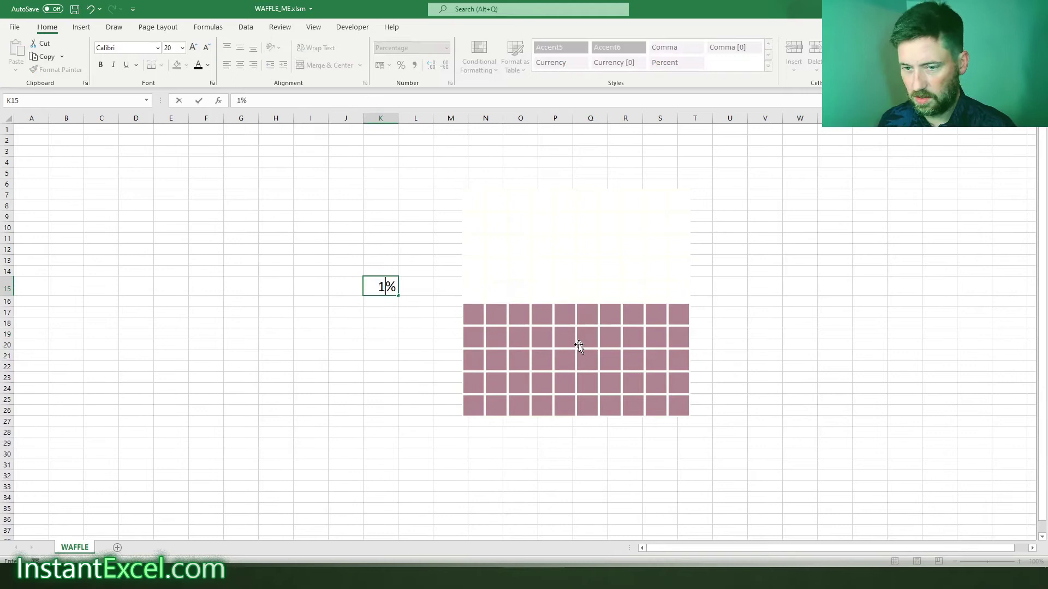
pyautogui.write('0')
pyautogui.press('Return')
pyautogui.press('Up')
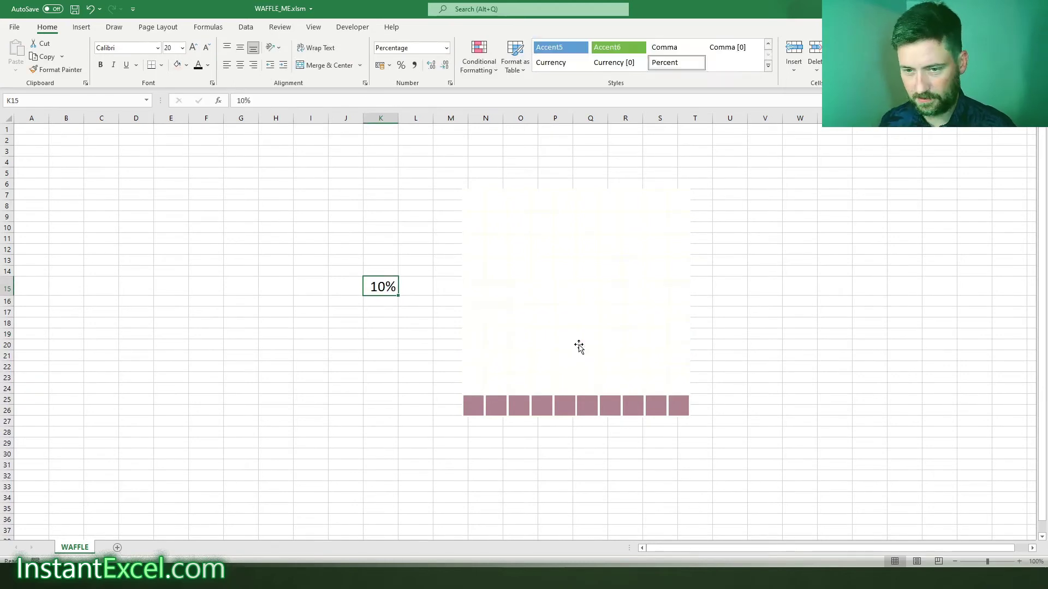
pyautogui.write('20')
pyautogui.press('Return')
pyautogui.press('Up')
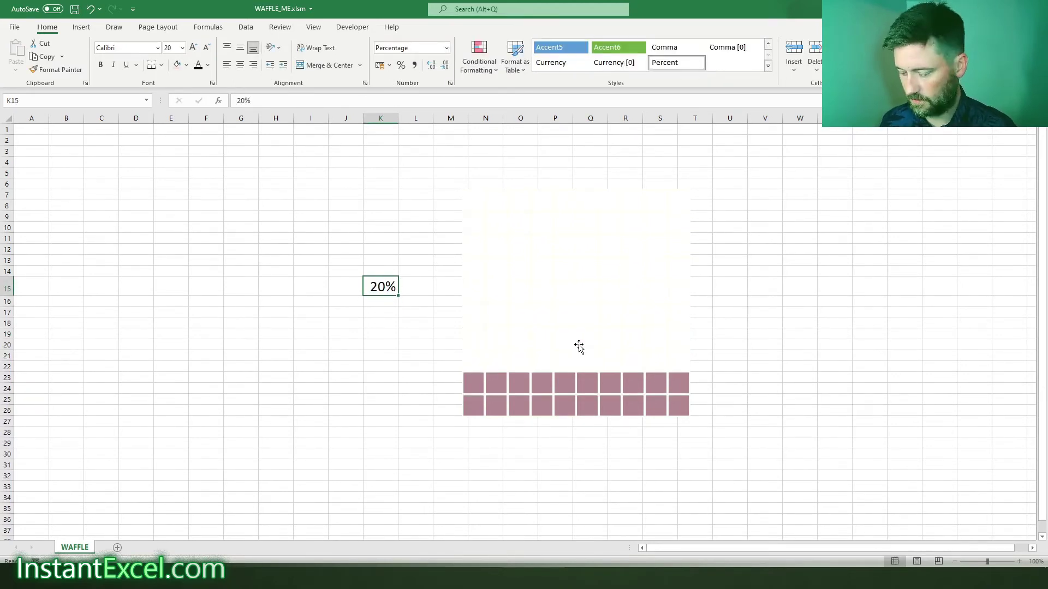
pyautogui.write('50')
pyautogui.press('Return')
# Step: Test 60%, 0% and 70% in K15 to watch the waffle update
pyautogui.press('Up')
pyautogui.write('60')
pyautogui.press('Return')
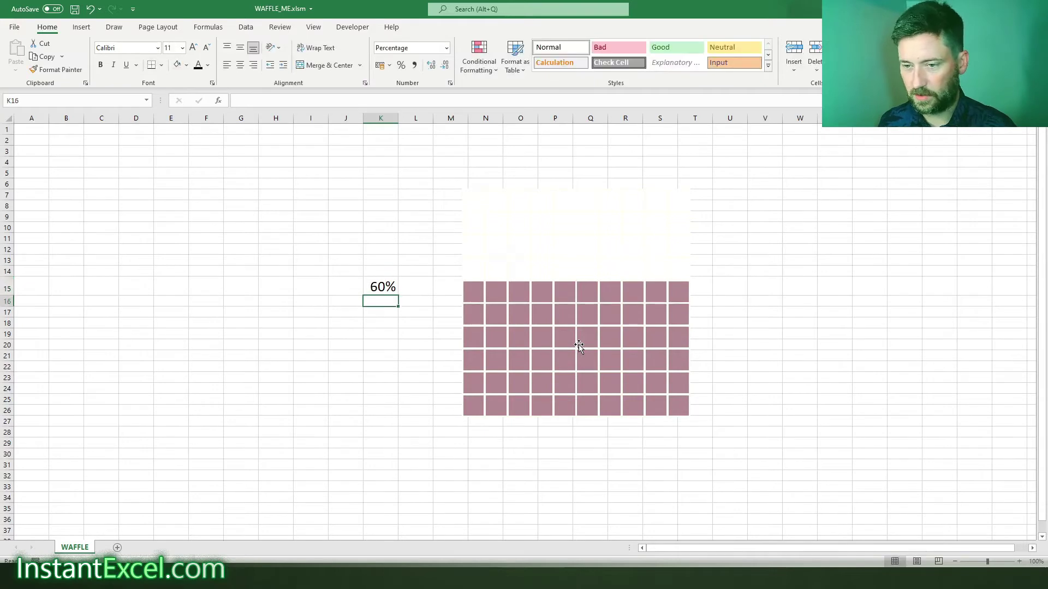
pyautogui.press('Up')
pyautogui.write('0')
pyautogui.press('Return')
pyautogui.press('Up')
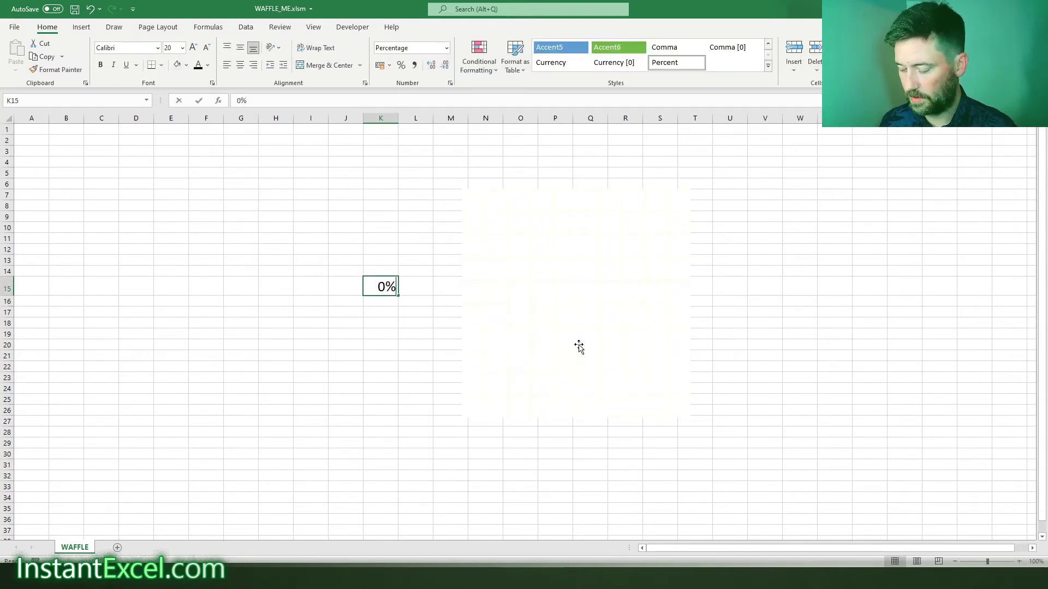
pyautogui.write('70')
pyautogui.press('Return')
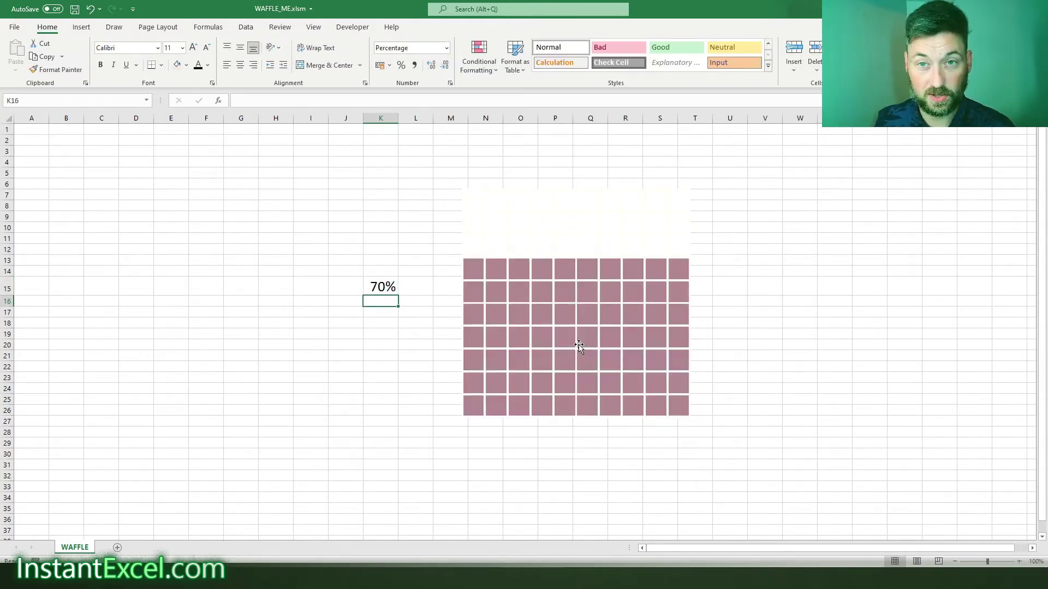
# Step: Overfill the waffle by editing K15 to 870%, then set it to 100%
pyautogui.press('Up')
pyautogui.press('F2')
pyautogui.press('Home')
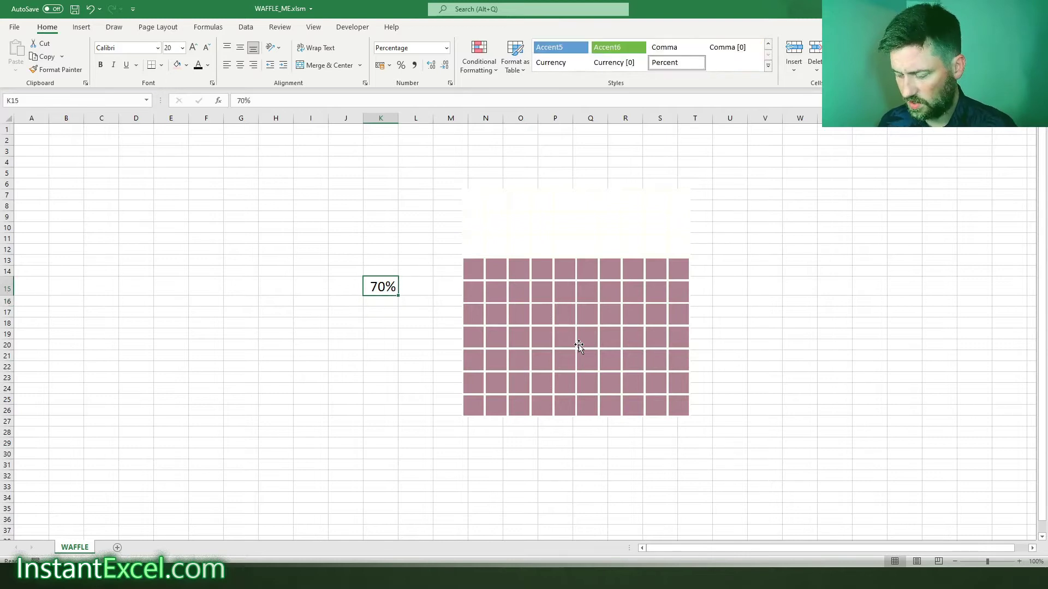
pyautogui.write('8')
pyautogui.press('Return')
pyautogui.press('Up')
pyautogui.write('100')
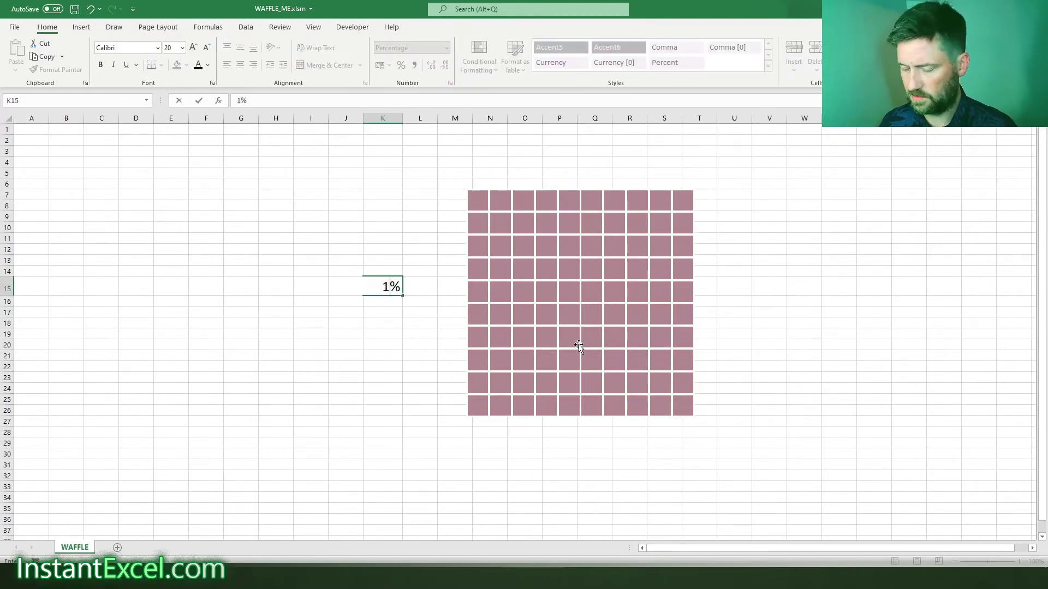
pyautogui.press('Return')
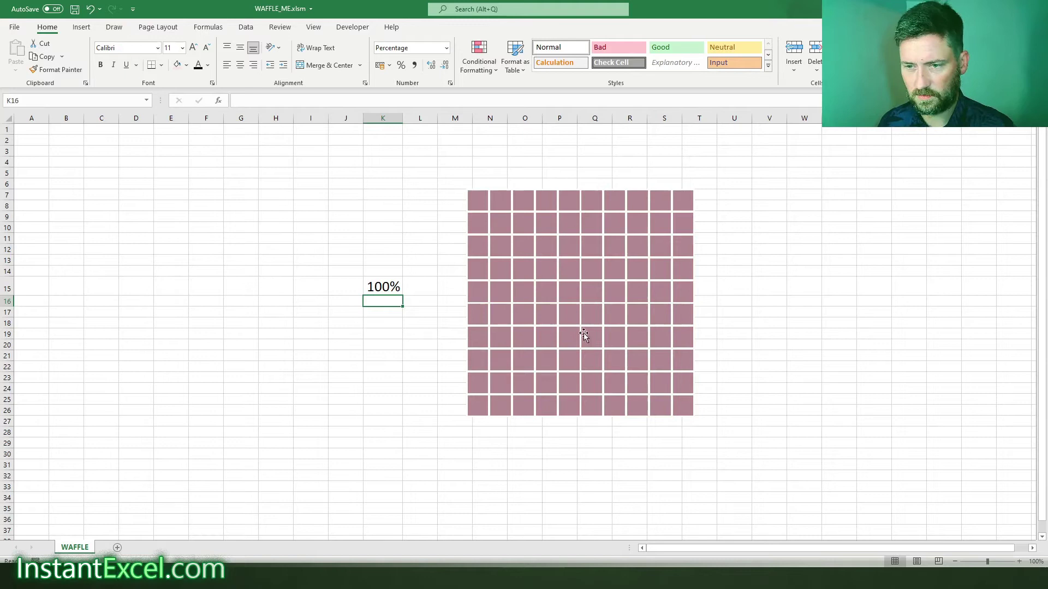
# Step: Step K15 through 60%, 66%, 67% and 68%
pyautogui.click(372, 288)
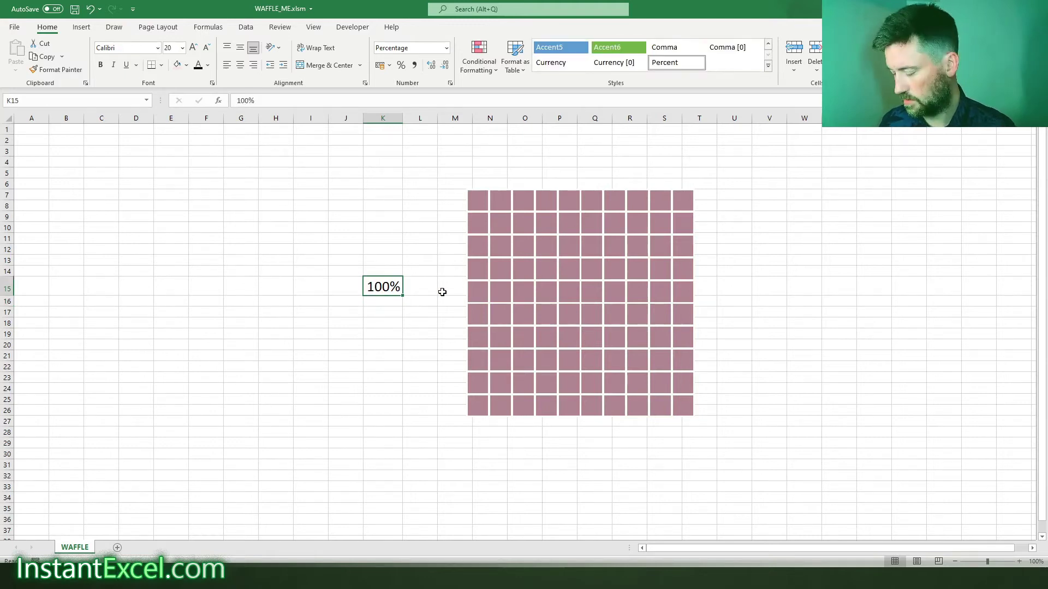
pyautogui.write('60')
pyautogui.press('Return')
pyautogui.press('Up')
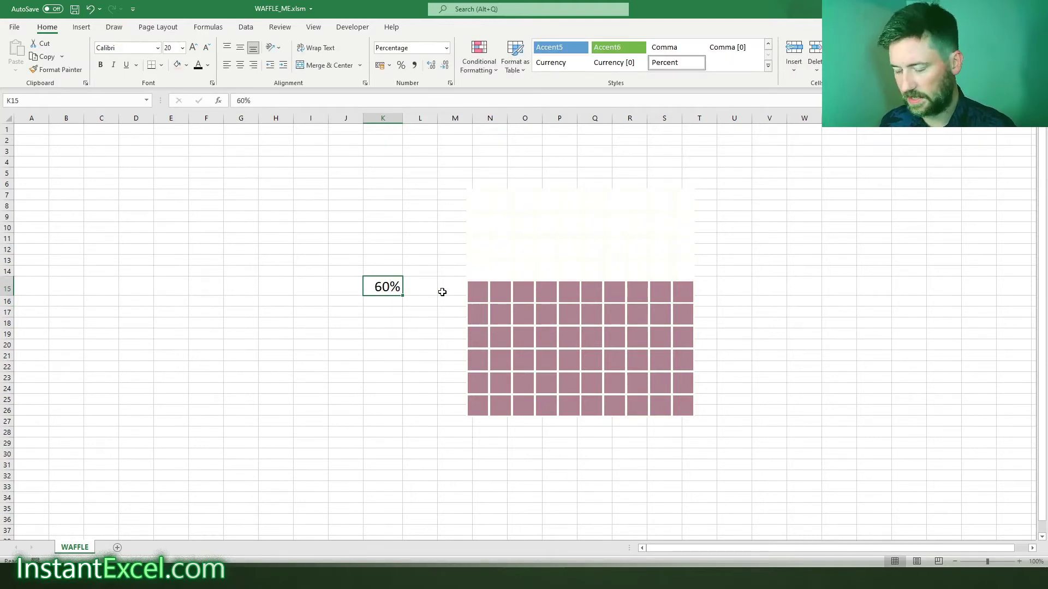
pyautogui.write('66')
pyautogui.press('Return')
pyautogui.press('Up')
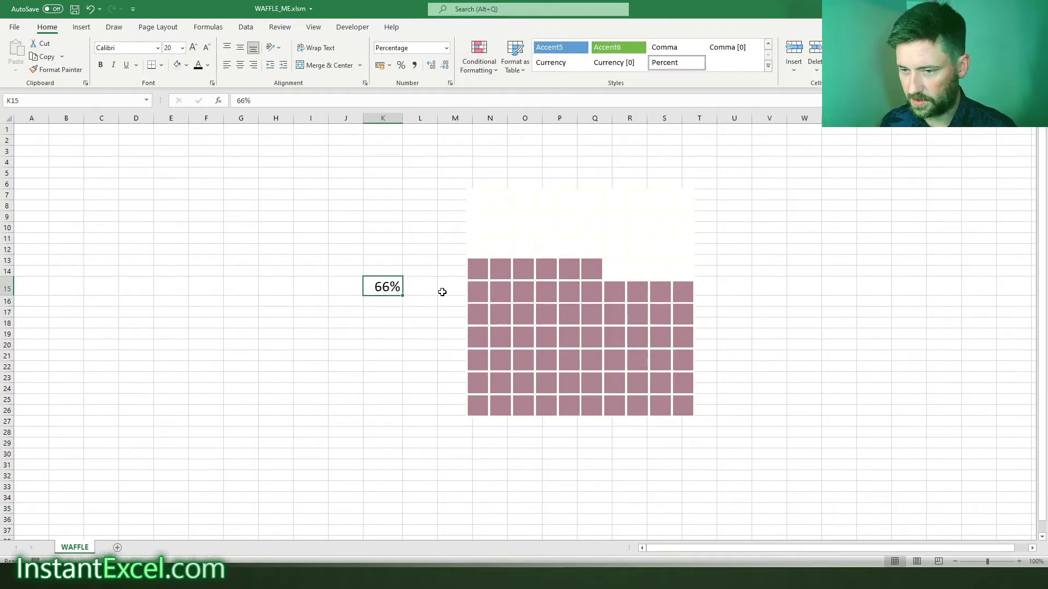
pyautogui.write('6')
pyautogui.write('7')
pyautogui.press('Return')
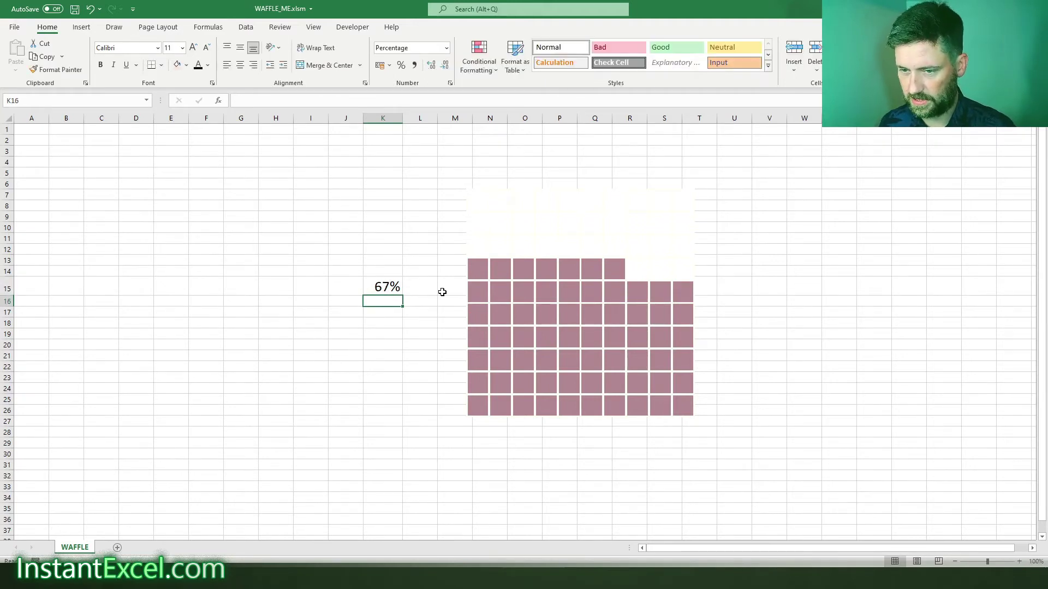
pyautogui.press('Up')
pyautogui.write('68')
pyautogui.press('Return')
# Step: Set K15 to 69% and then 70%, then bring up the sheet tab options
pyautogui.press('Up')
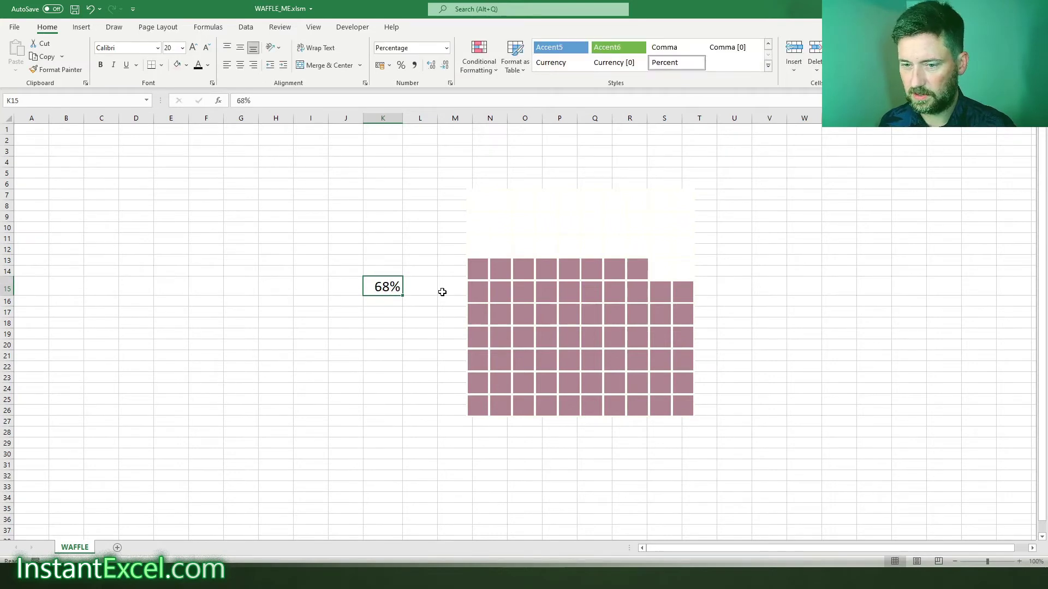
pyautogui.write('69')
pyautogui.press('Return')
pyautogui.press('Up')
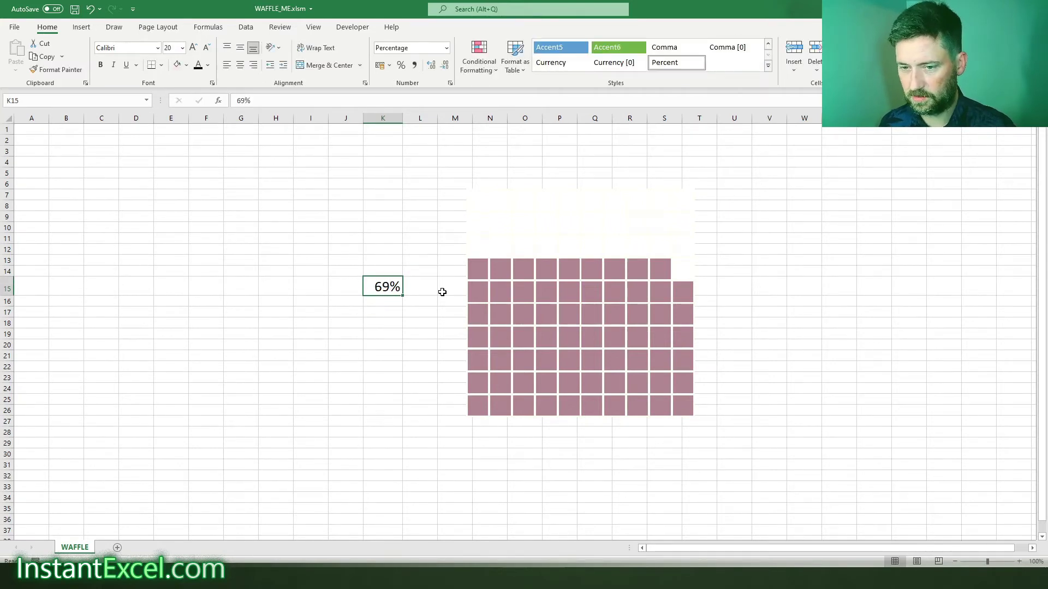
pyautogui.write('70')
pyautogui.press('Return')
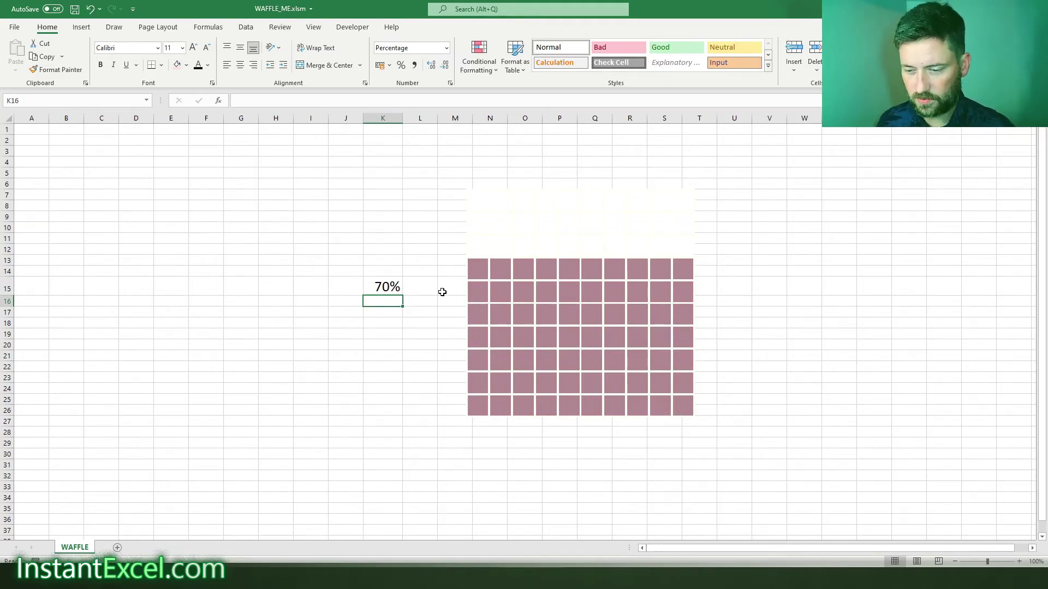
pyautogui.hotkey('ctrl', 'n')
pyautogui.rightClick(77, 548)
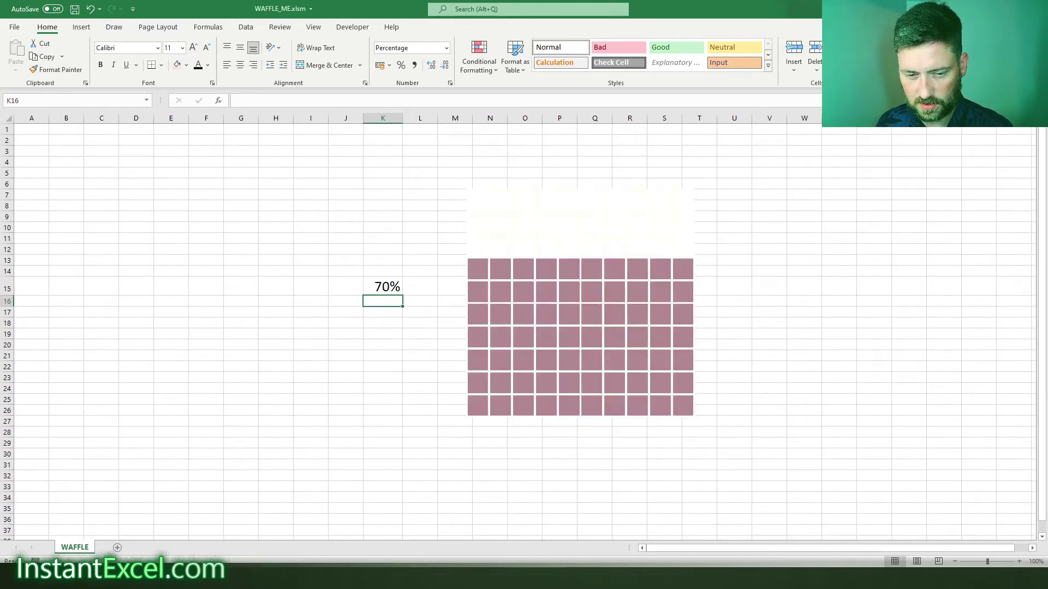
pyautogui.rightClick(74, 547)
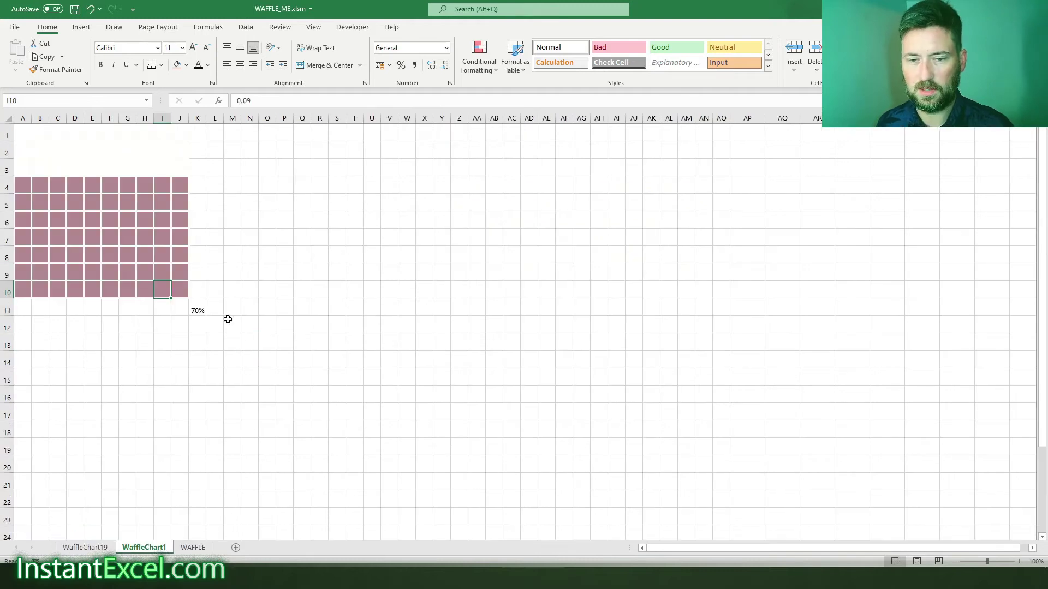
pyautogui.press('Left')
pyautogui.press('Left')
pyautogui.press('Left')
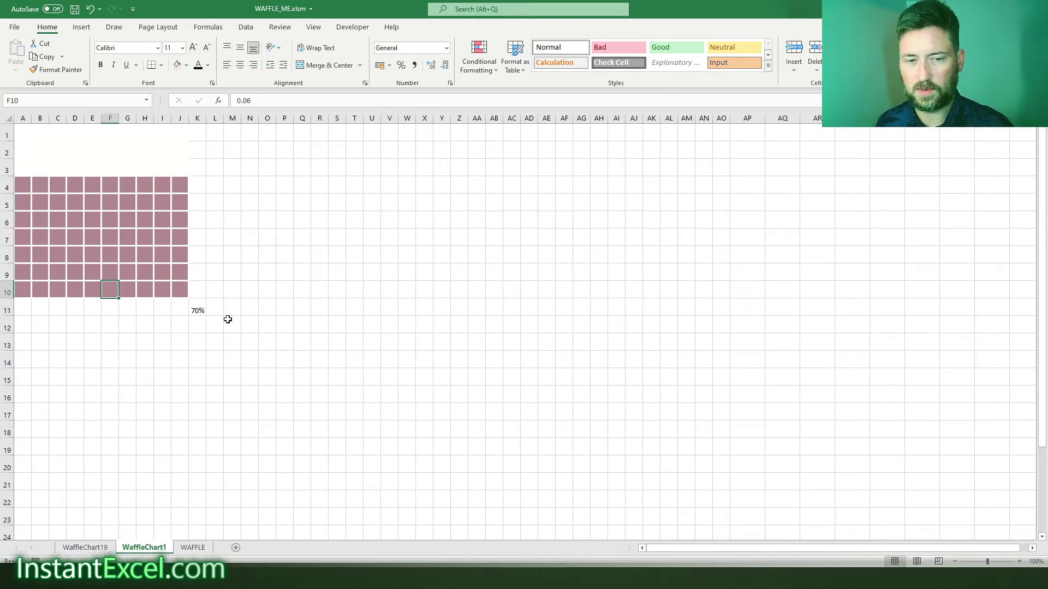
pyautogui.press('Left')
pyautogui.press('Left')
pyautogui.press('Left')
pyautogui.press('Left')
pyautogui.press('Left')
pyautogui.press('Up')
pyautogui.press('Up')
pyautogui.press('Up')
pyautogui.press('Up')
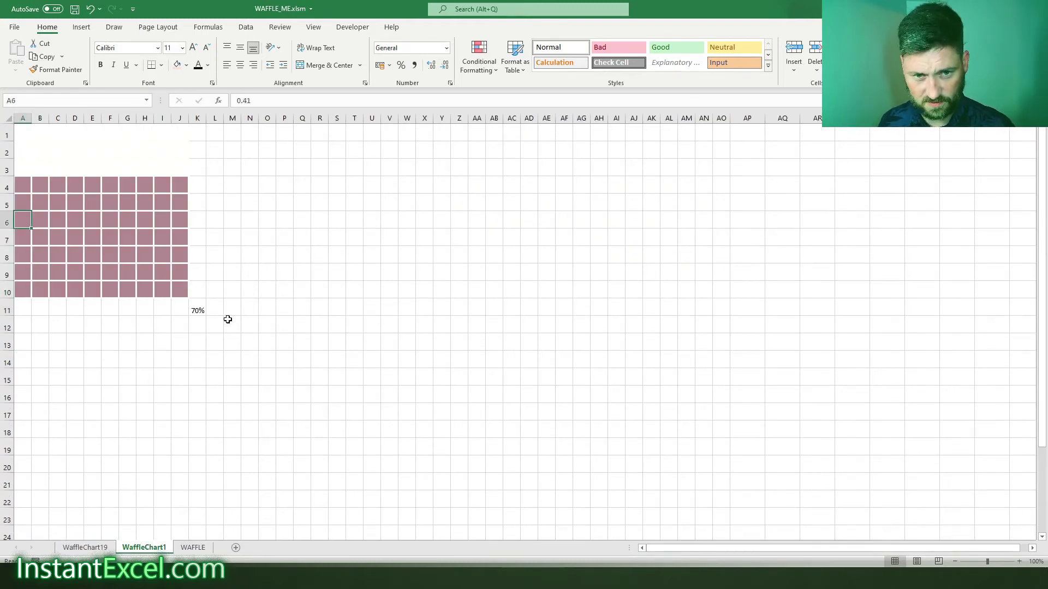
pyautogui.press('Up')
pyautogui.press('Up')
pyautogui.press('Up')
pyautogui.press('Up')
pyautogui.press('Up')
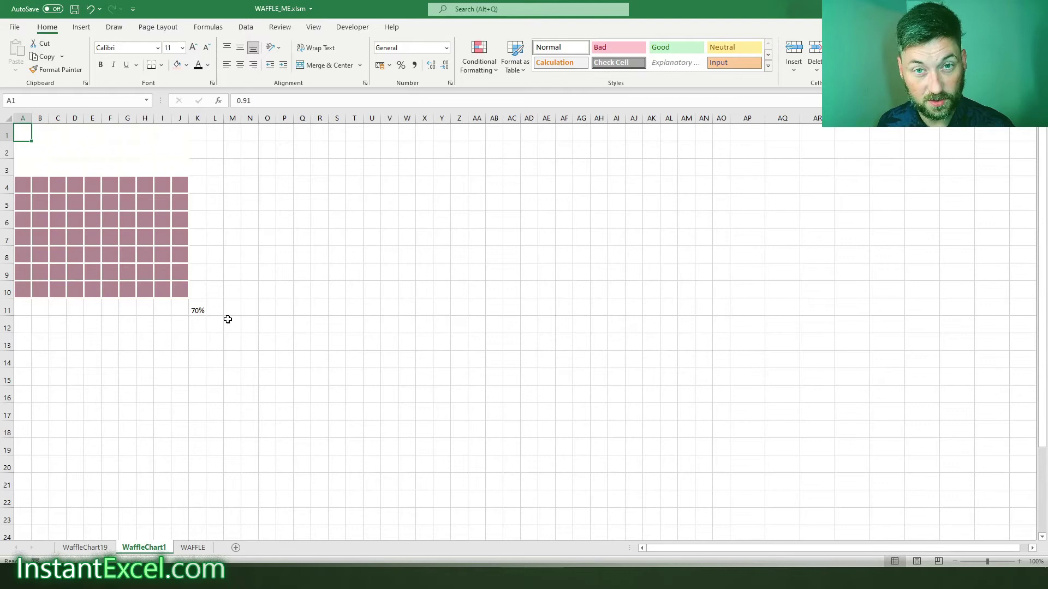
pyautogui.press('Right')
pyautogui.press('Right')
pyautogui.press('Right')
pyautogui.press('Right')
pyautogui.press('Right')
pyautogui.press('Right')
pyautogui.press('Right')
pyautogui.press('Right')
pyautogui.press('Right')
pyautogui.press('Right')
pyautogui.press('Down')
pyautogui.press('Down')
pyautogui.press('Down')
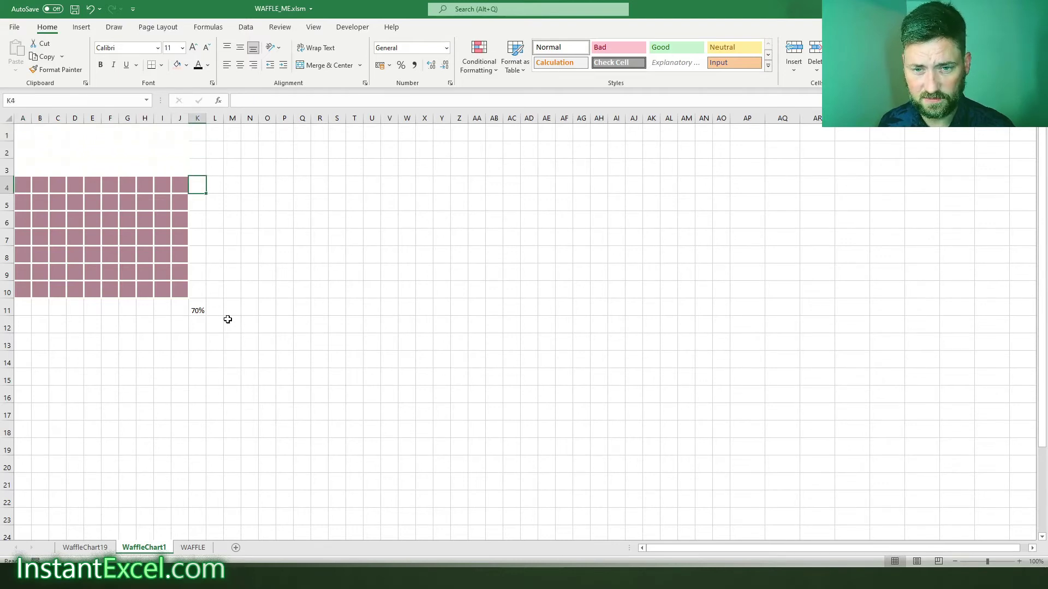
pyautogui.press('Down')
pyautogui.press('Down')
pyautogui.press('Down')
pyautogui.press('Down')
pyautogui.press('Down')
pyautogui.press('Down')
pyautogui.press('Down')
pyautogui.press('Left')
pyautogui.press('Up')
pyautogui.press('Left')
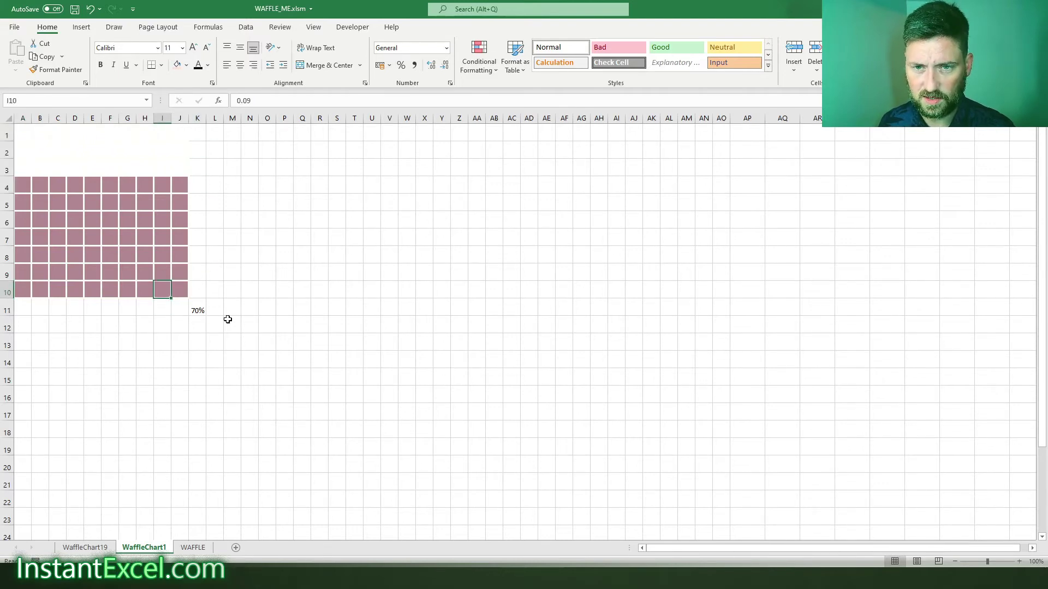
pyautogui.press('Left')
pyautogui.press('Left')
pyautogui.press('Left')
pyautogui.press('Left')
pyautogui.press('Left')
pyautogui.press('Left')
pyautogui.press('Left')
pyautogui.press('Left')
pyautogui.press('Right')
pyautogui.press('Right')
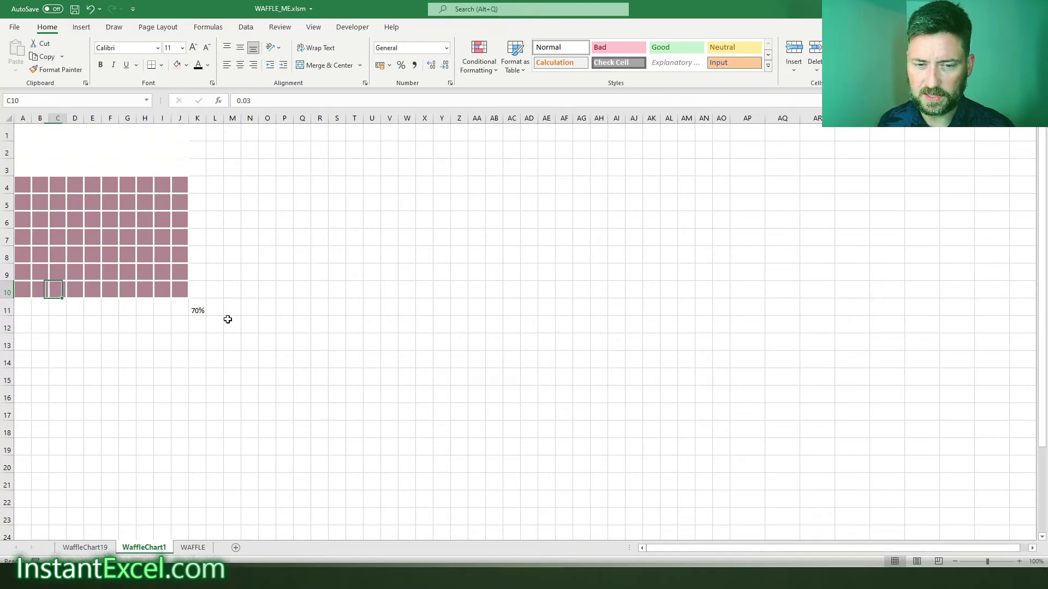
pyautogui.press('Right')
pyautogui.press('Left')
pyautogui.press('Left')
pyautogui.press('Left')
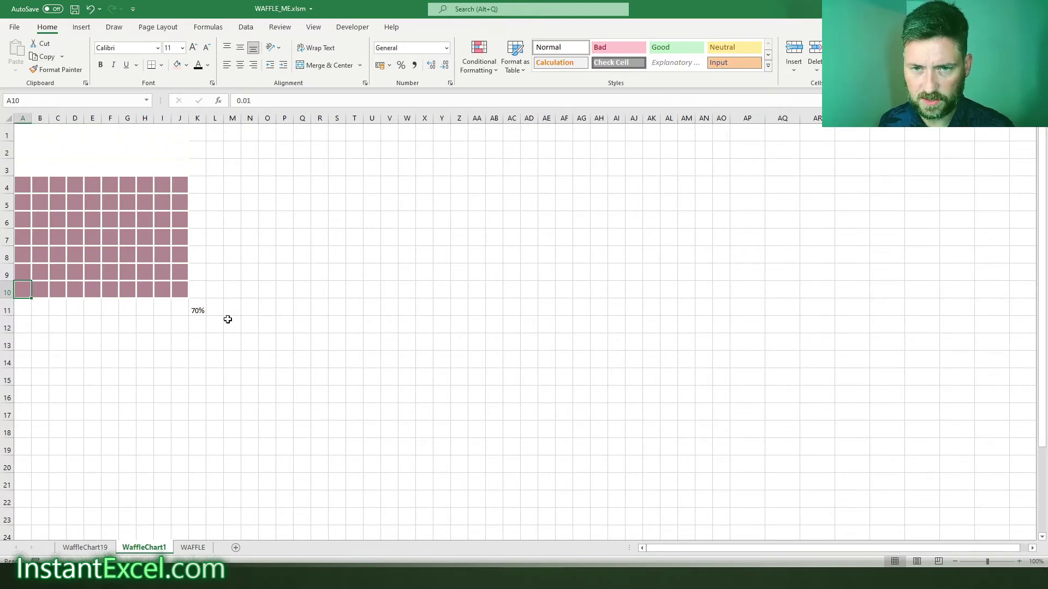
pyautogui.press('Right')
pyautogui.press('Right')
pyautogui.press('Right')
pyautogui.press('Left')
pyautogui.press('Left')
pyautogui.press('Left')
pyautogui.press('Right')
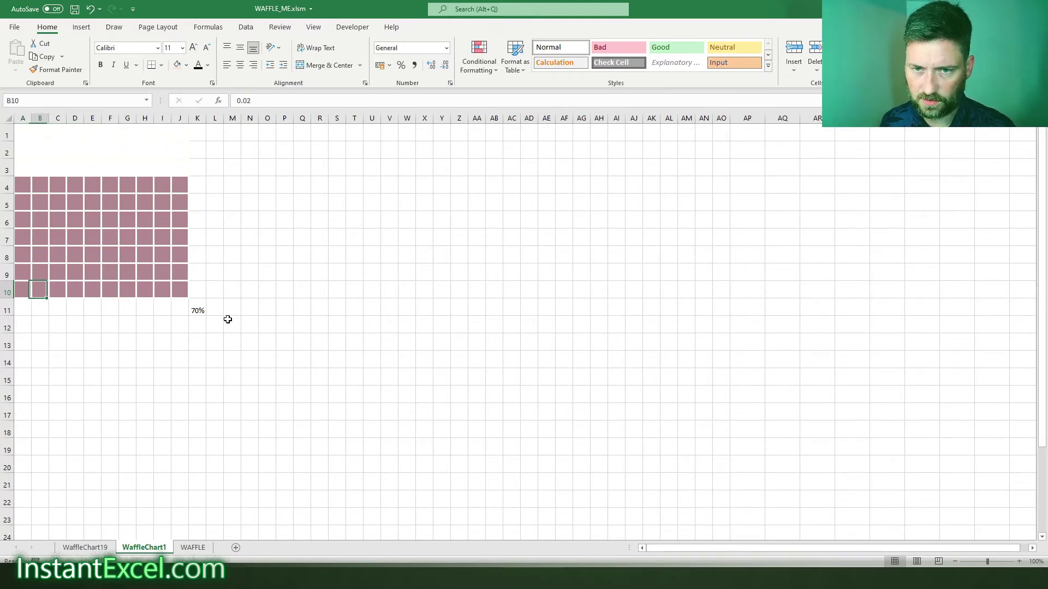
pyautogui.press('Right')
pyautogui.press('Right')
pyautogui.press('Right')
pyautogui.press('Right')
pyautogui.press('Up')
pyautogui.press('Up')
pyautogui.press('Up')
pyautogui.press('Up')
pyautogui.press('Up')
pyautogui.press('Up')
pyautogui.press('Up')
pyautogui.press('Up')
pyautogui.press('Up')
pyautogui.press('Right')
pyautogui.press('Right')
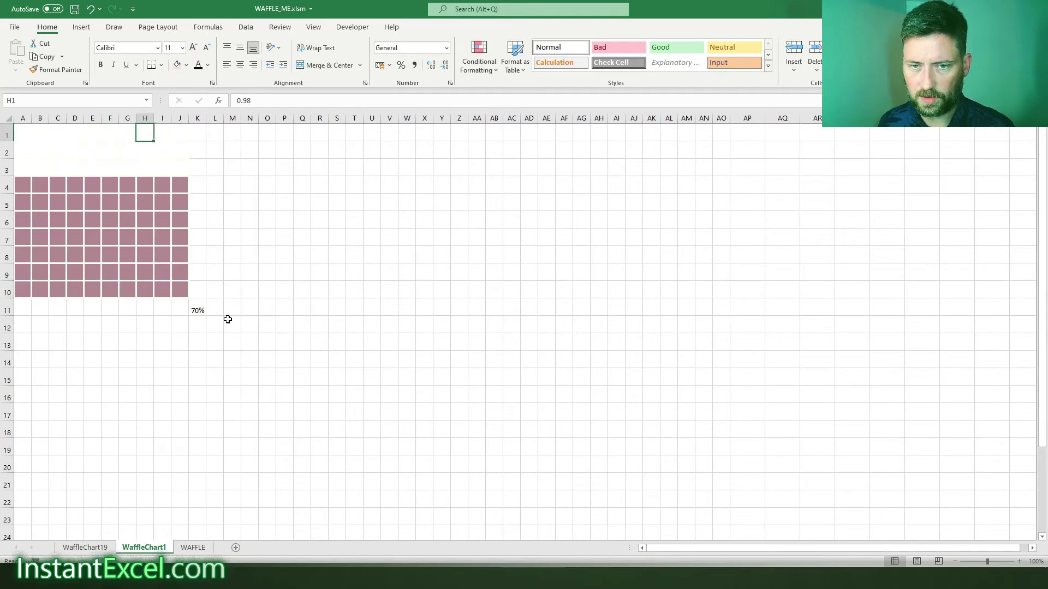
pyautogui.press('Right')
pyautogui.press('Right')
pyautogui.press('Down')
pyautogui.press('Down')
pyautogui.press('Down')
pyautogui.press('Down')
pyautogui.press('Down')
pyautogui.press('Down')
pyautogui.press('Down')
pyautogui.press('Down')
pyautogui.press('Down')
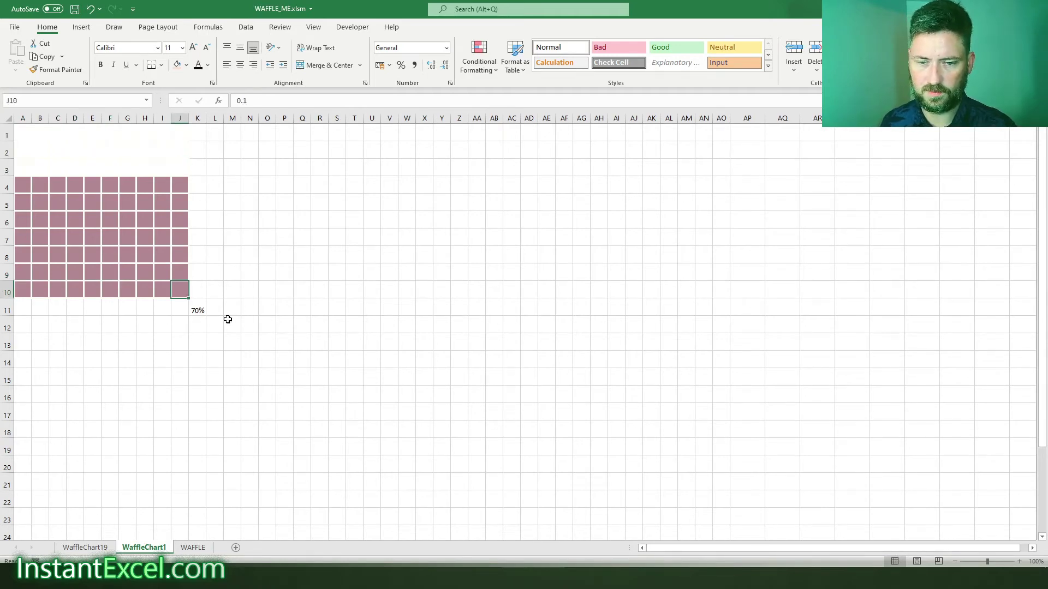
pyautogui.click(197, 308)
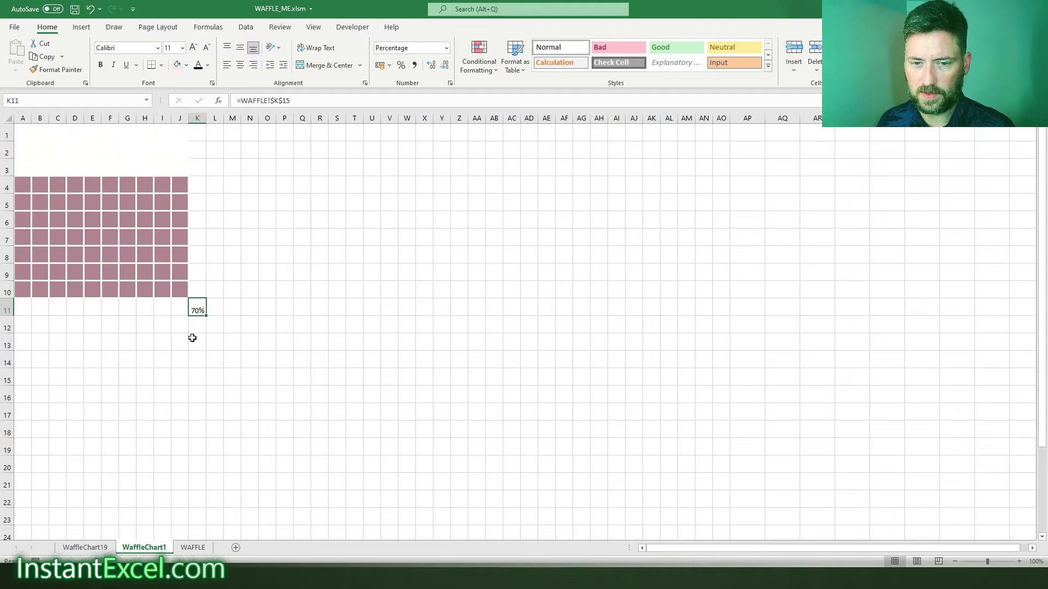
# Step: On the WAFFLE sheet, enter 05 in K15 for 5% and select the waffle picture
pyautogui.click(193, 547)
pyautogui.press('Down')
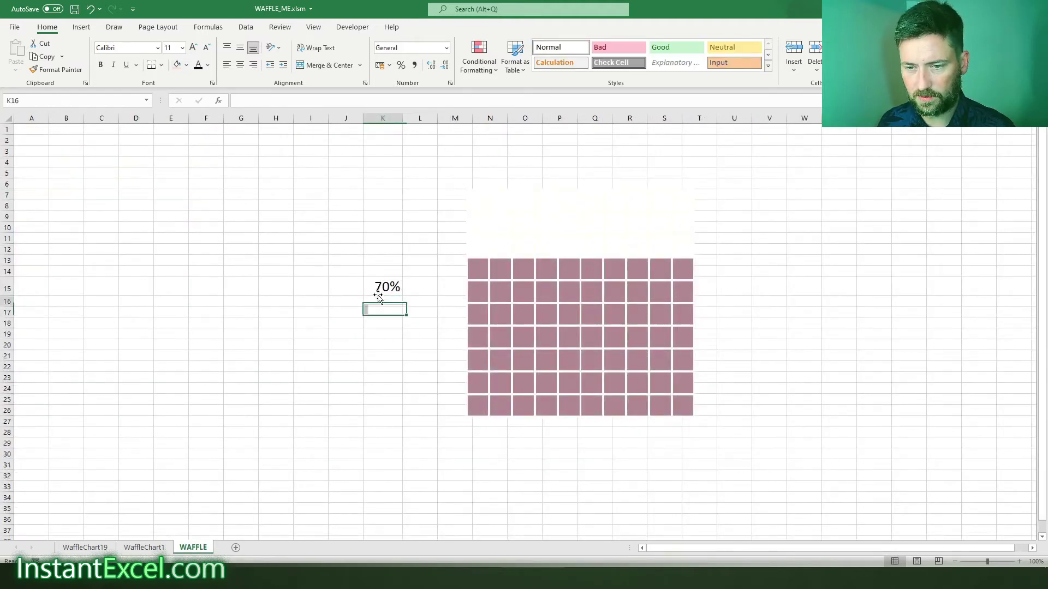
pyautogui.press('Up')
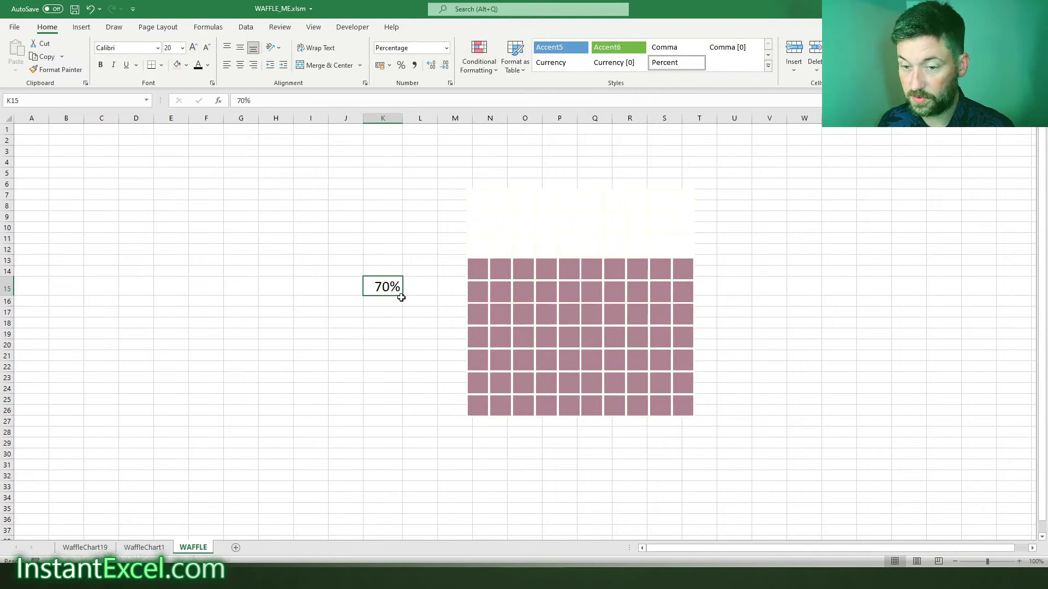
pyautogui.write('05')
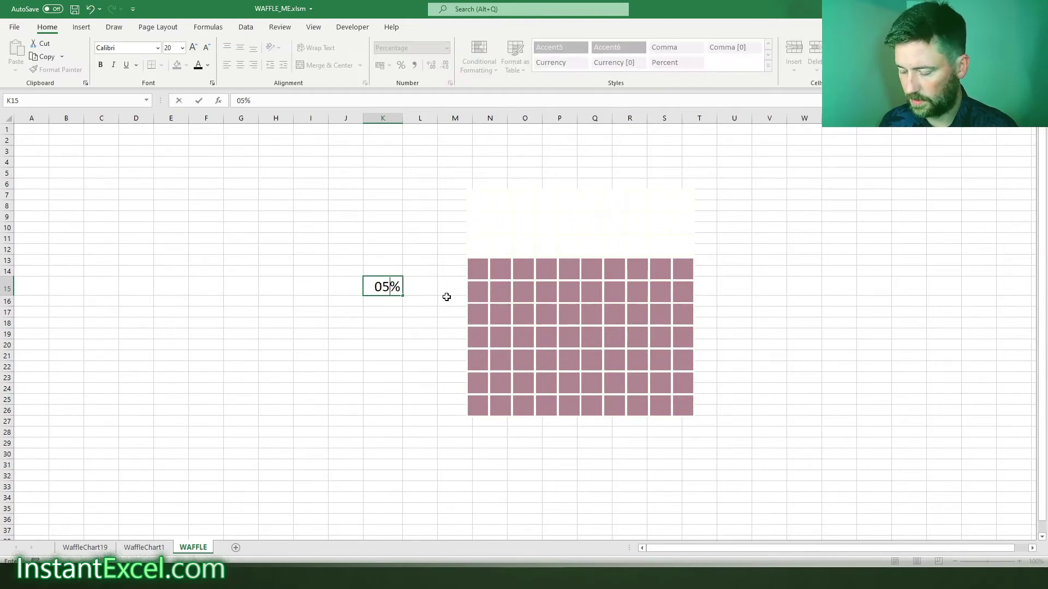
pyautogui.press('Return')
pyautogui.click(368, 287)
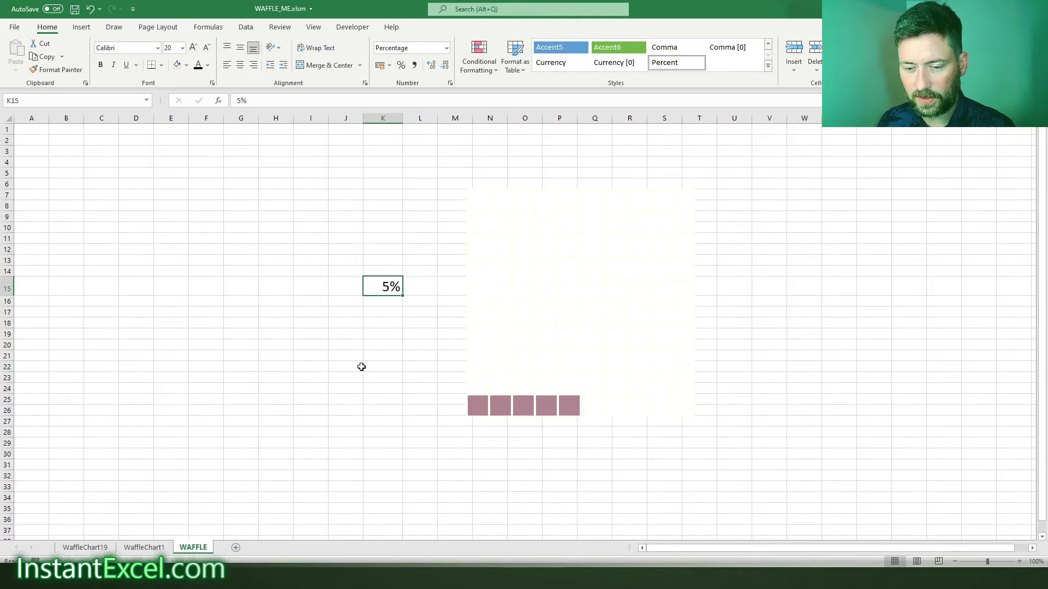
pyautogui.click(455, 356)
pyautogui.click(463, 356)
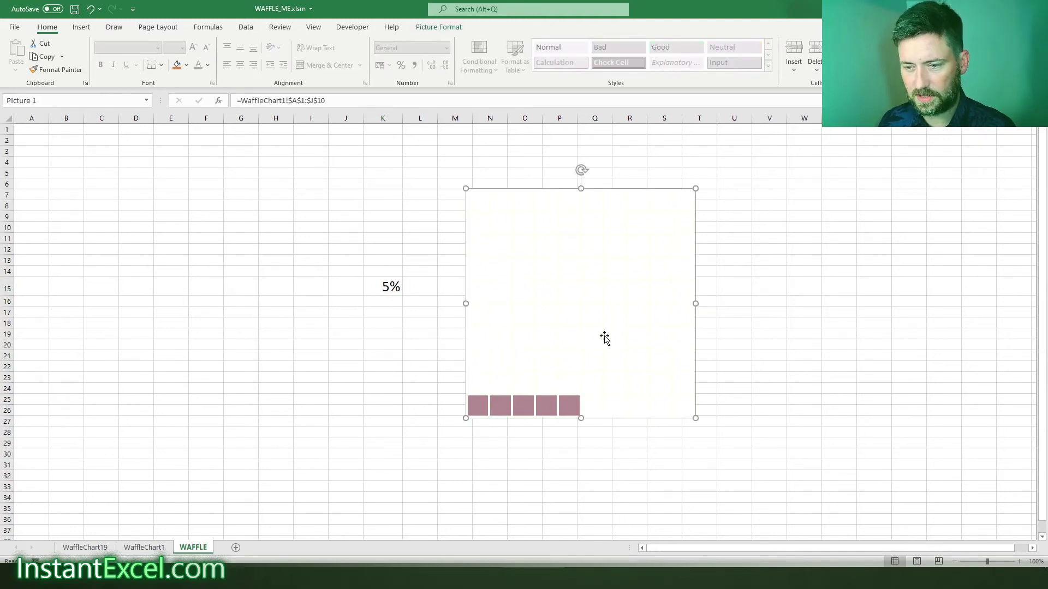
# Step: On WaffleChart1, select A1:J10, inspect its Cell Value <= $K$11 rule unchanged, and return to WAFFLE
pyautogui.click(144, 547)
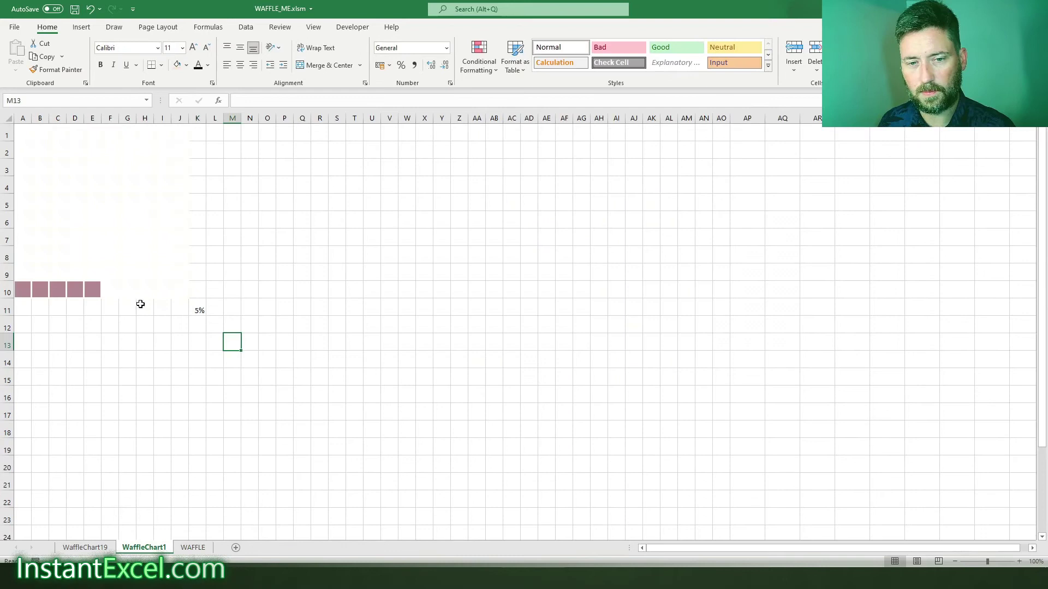
pyautogui.click(169, 290)
pyautogui.click(190, 288)
pyautogui.moveTo(183, 291); pyautogui.dragTo(22, 134)
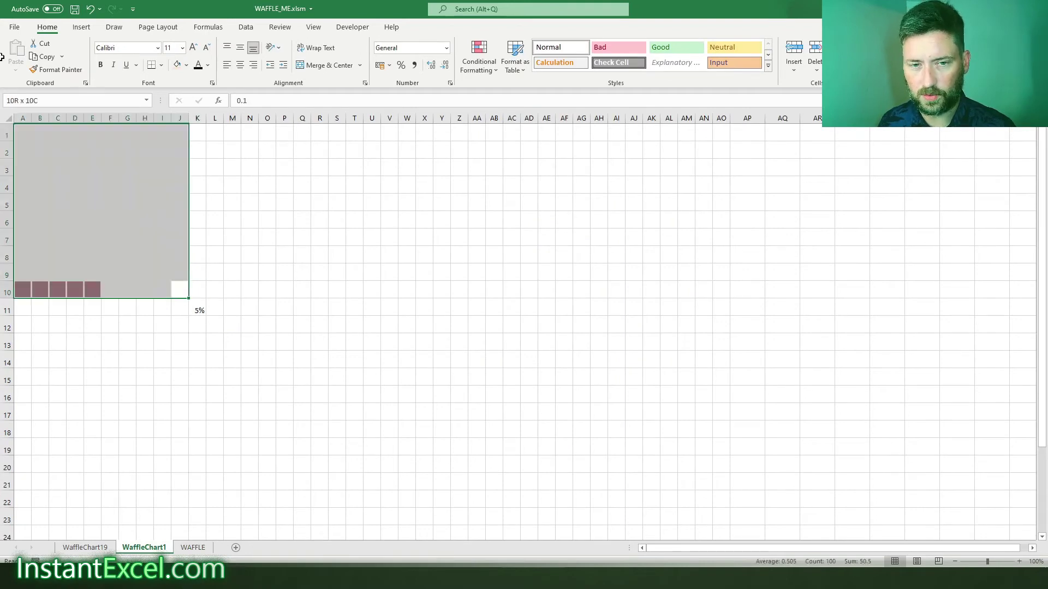
pyautogui.click(480, 73)
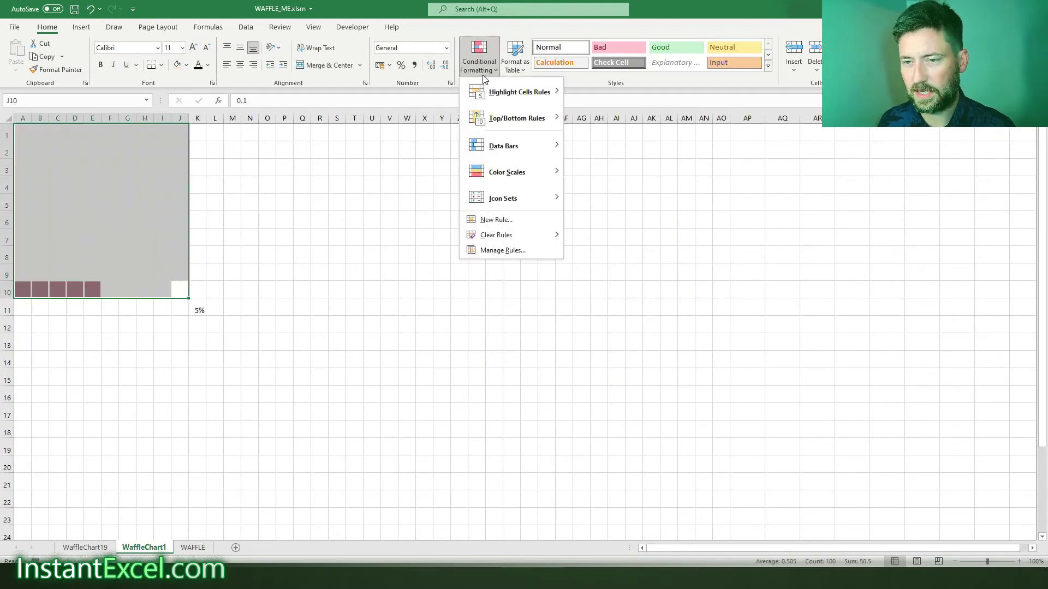
pyautogui.click(542, 250)
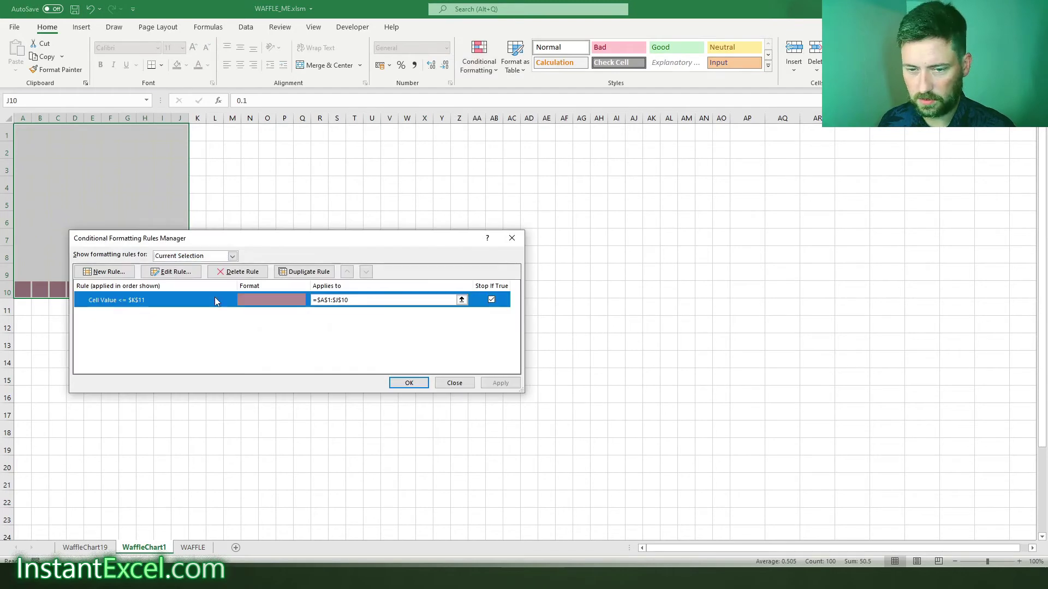
pyautogui.moveTo(314, 242); pyautogui.dragTo(501, 210)
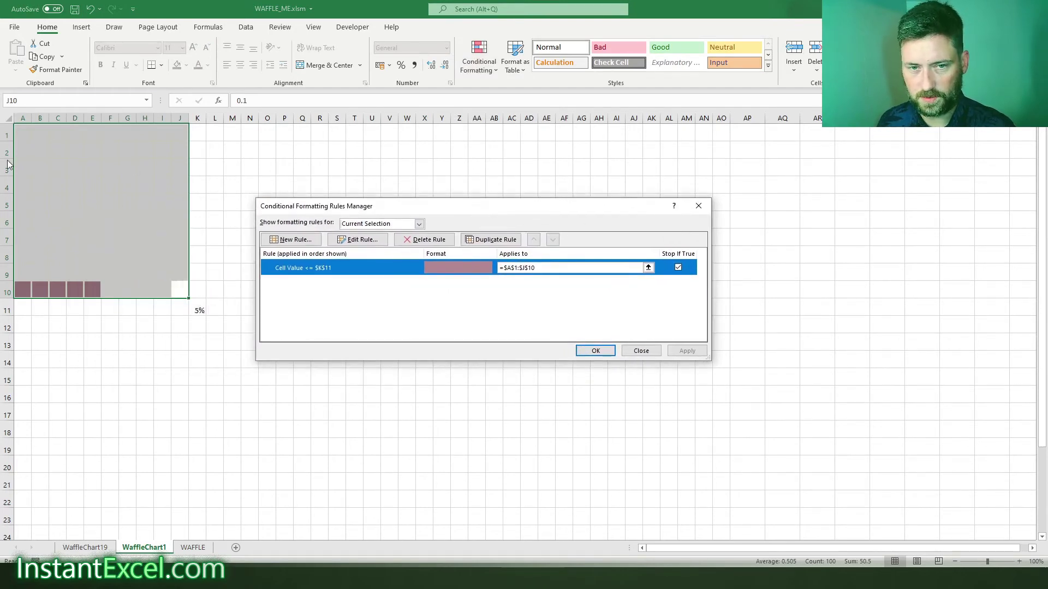
pyautogui.click(358, 240)
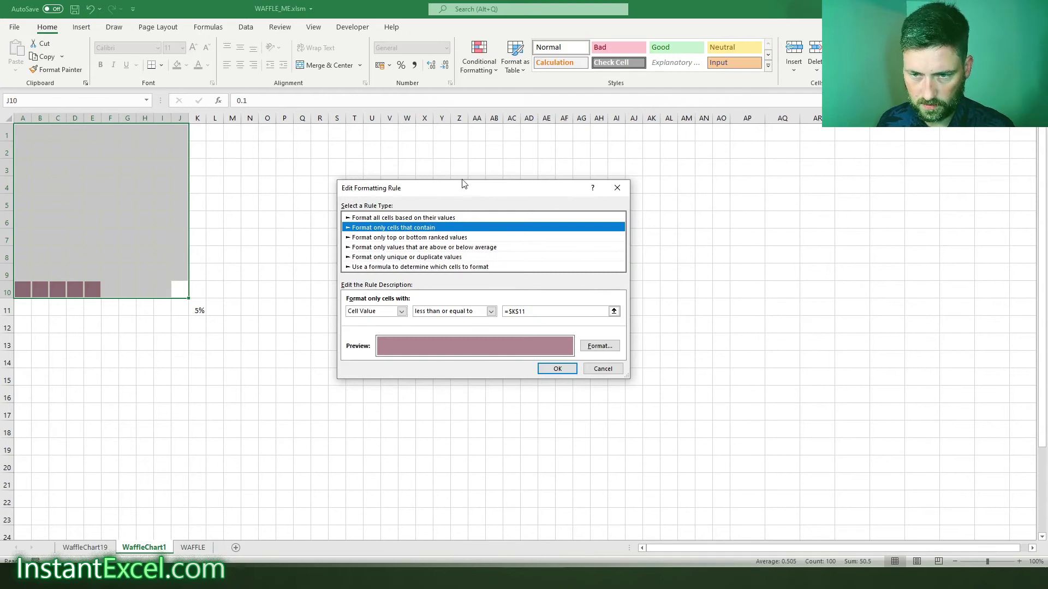
pyautogui.moveTo(462, 183); pyautogui.dragTo(519, 213)
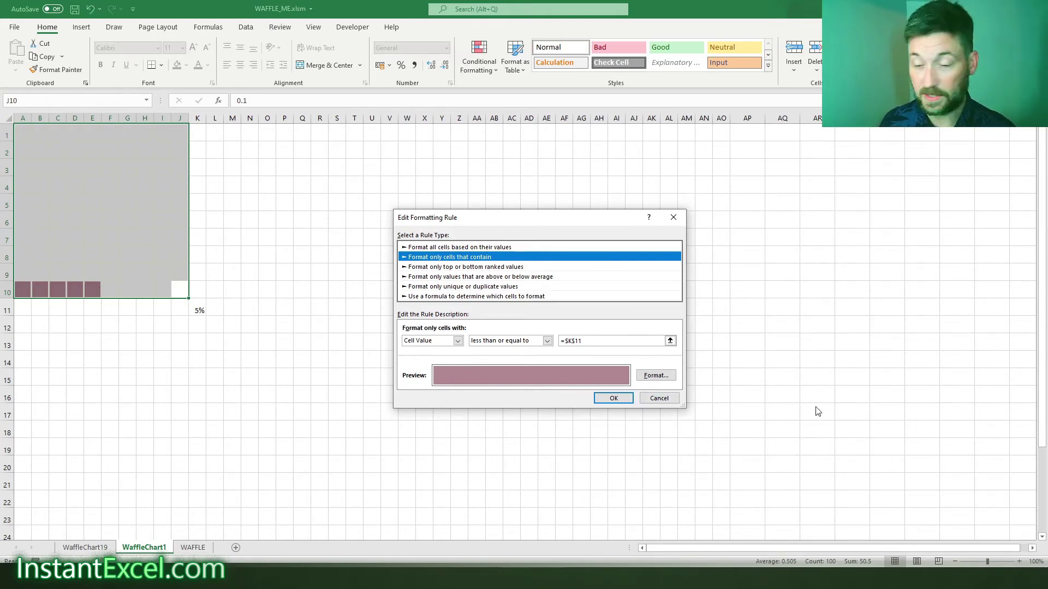
pyautogui.click(613, 397)
pyautogui.hotkey('ctrl', 'pagedown')
# Step: Reposition the waffle picture and give it a grey outline with a thicker border weight
pyautogui.click(481, 417)
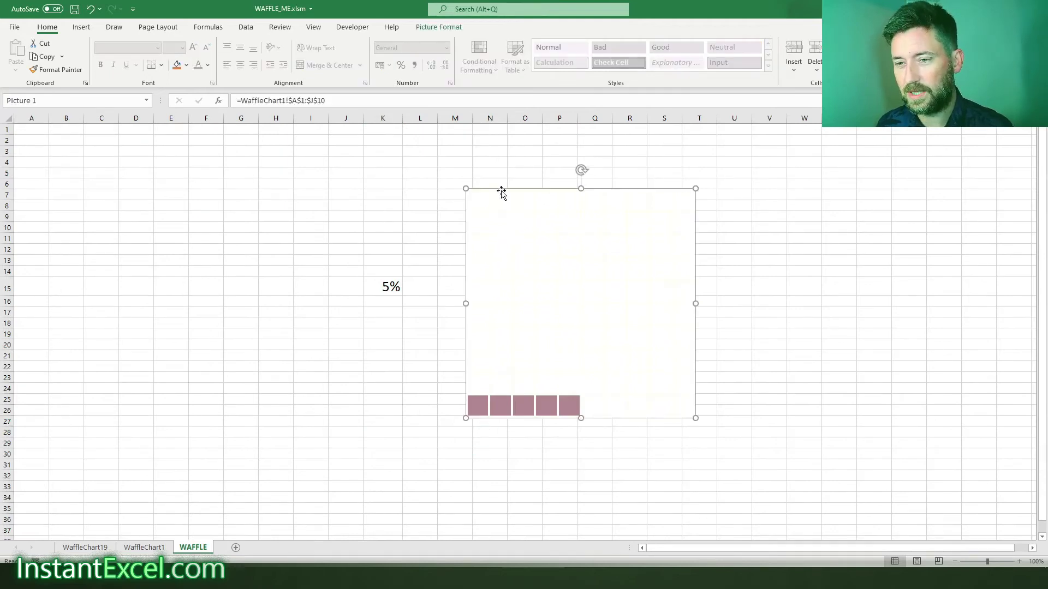
pyautogui.moveTo(501, 192); pyautogui.dragTo(512, 185)
pyautogui.moveTo(540, 328); pyautogui.dragTo(529, 297)
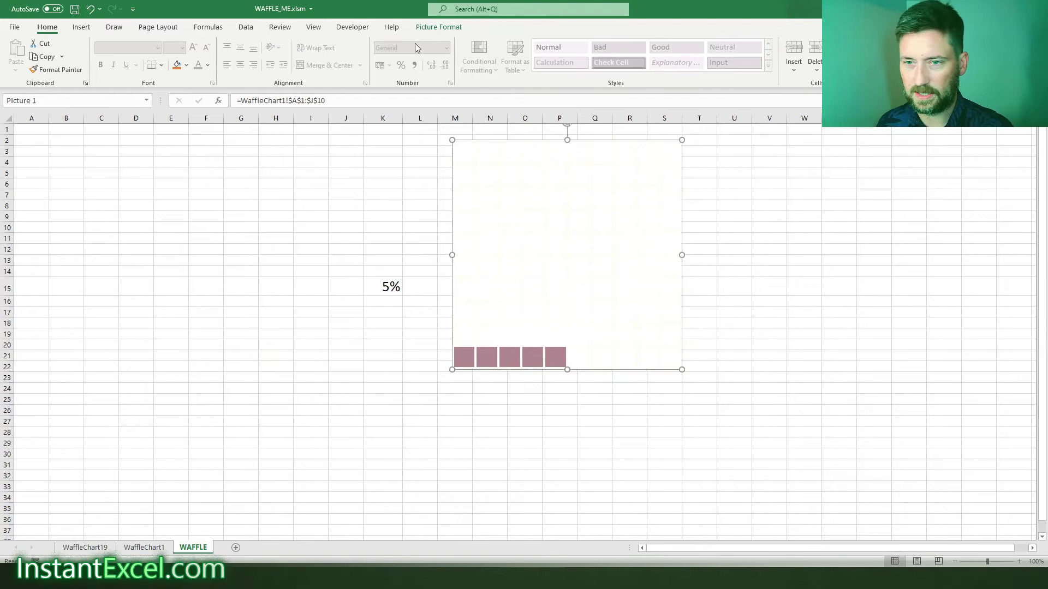
pyautogui.click(439, 27)
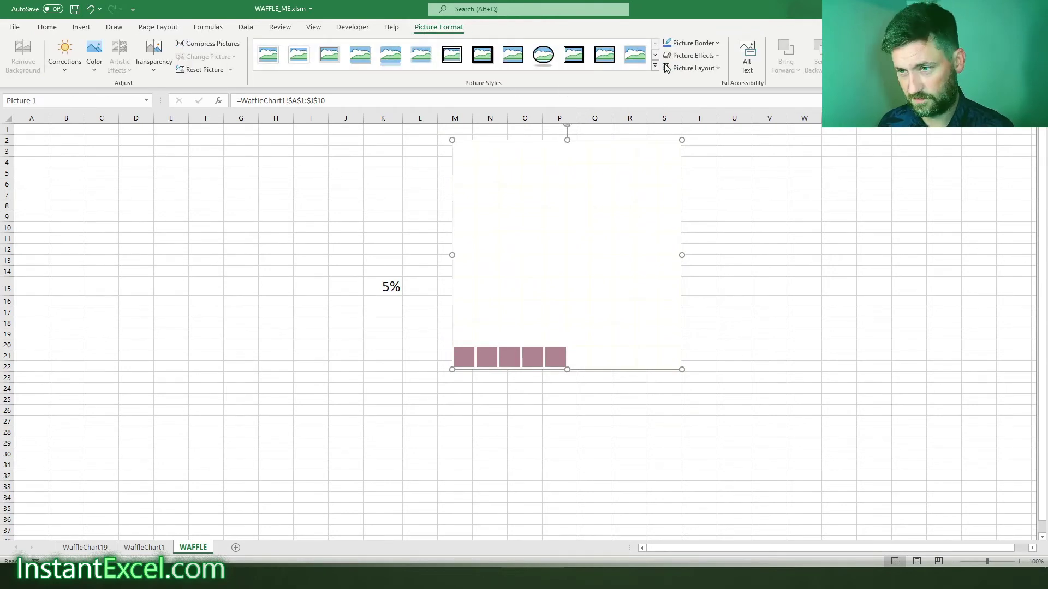
pyautogui.click(717, 44)
pyautogui.click(694, 116)
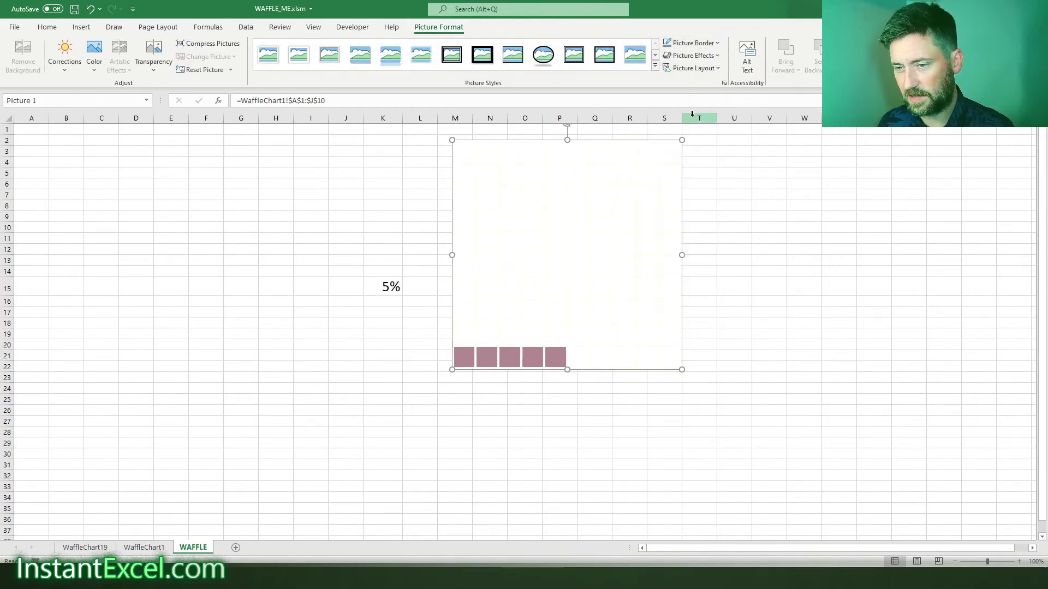
pyautogui.click(707, 48)
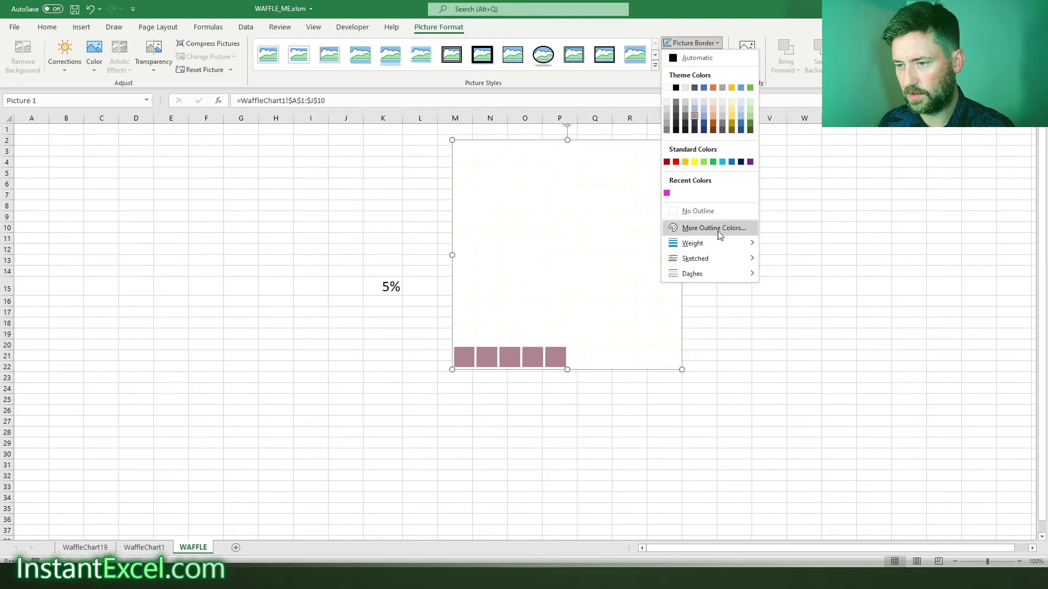
pyautogui.moveTo(718, 243)
pyautogui.click(800, 312)
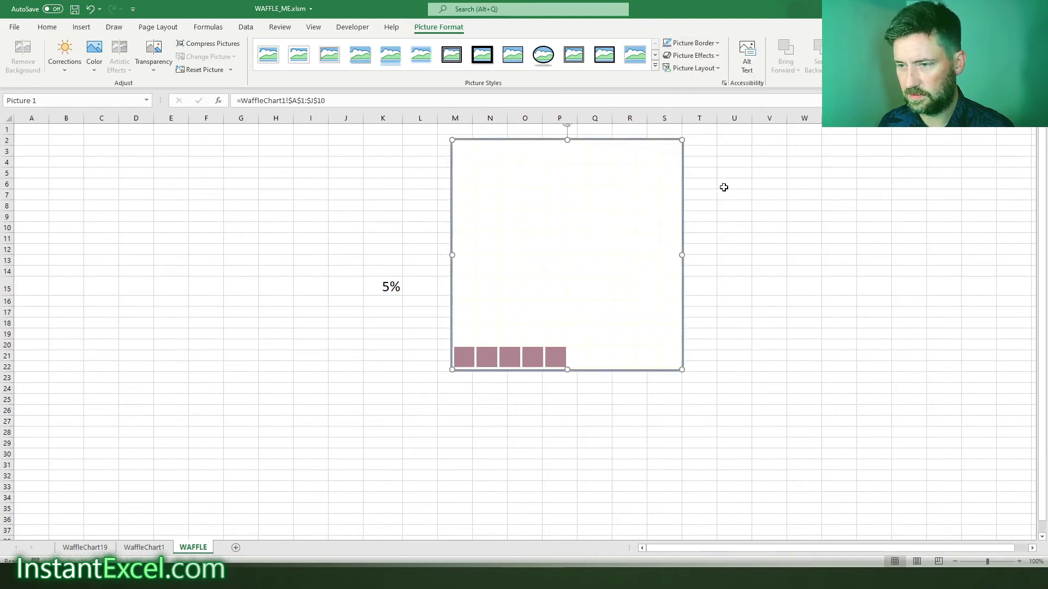
# Step: Nudge the bordered waffle picture right and down and adjust its corner size
pyautogui.moveTo(611, 199); pyautogui.dragTo(596, 224)
pyautogui.moveTo(540, 244); pyautogui.dragTo(571, 235)
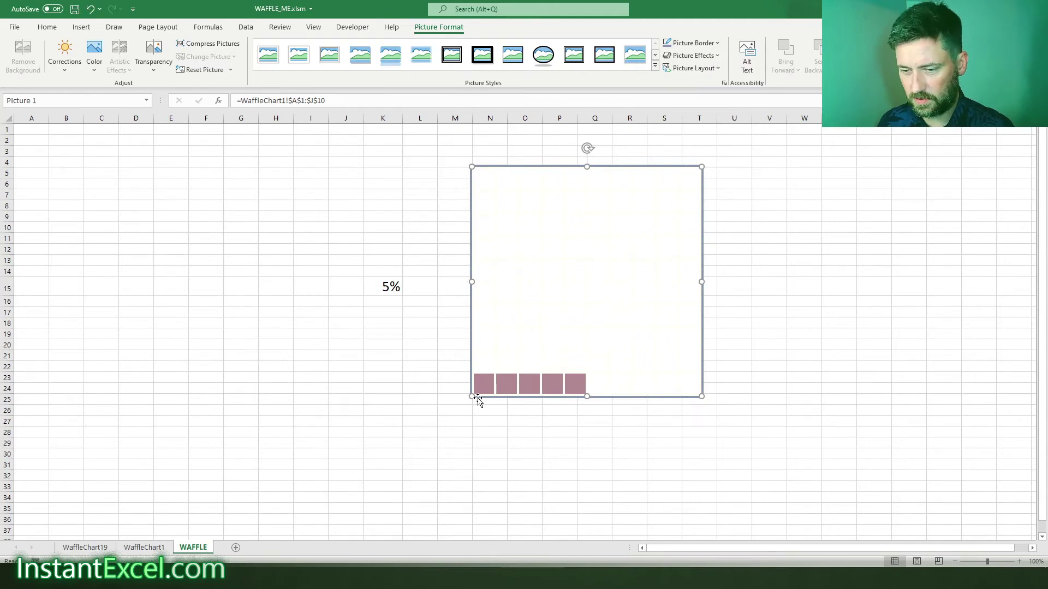
pyautogui.moveTo(471, 396)
pyautogui.mouseDown()
pyautogui.moveTo(473, 424)
pyautogui.moveTo(482, 388)
pyautogui.moveTo(479, 403)
pyautogui.mouseUp()
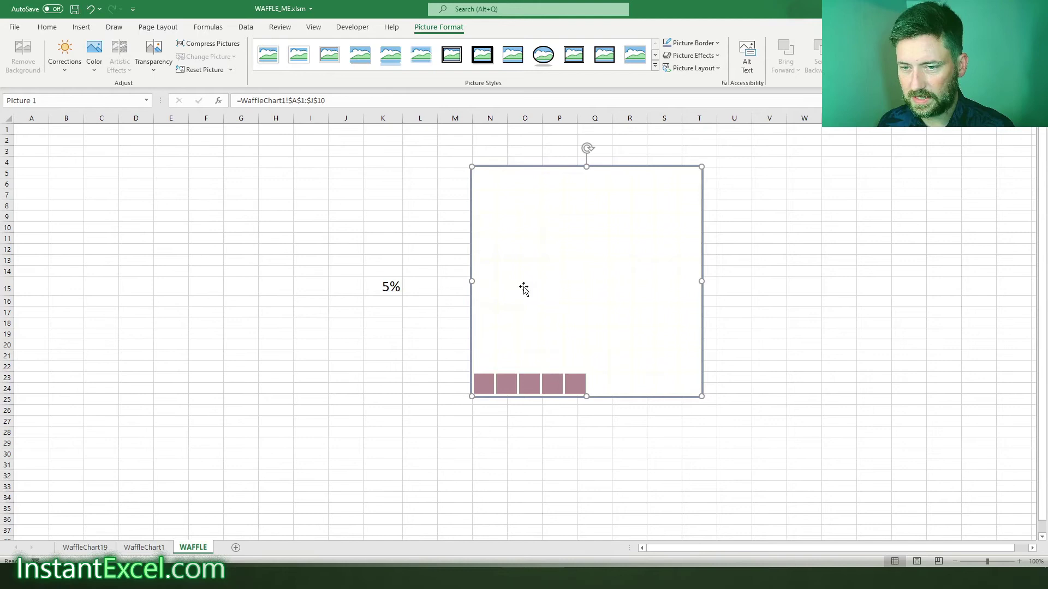
# Step: Enter 10% and then 25% in K15
pyautogui.click(442, 311)
pyautogui.press('Left')
pyautogui.press('Left')
pyautogui.press('Up')
pyautogui.press('Up')
pyautogui.write('10%')
pyautogui.press('Return')
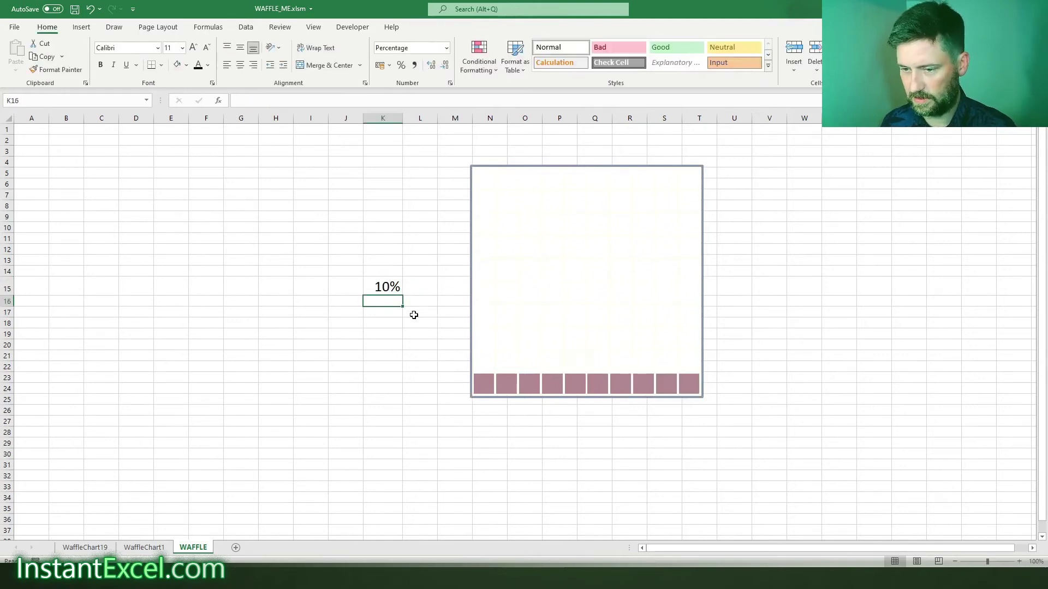
pyautogui.click(385, 287)
pyautogui.press('BackSpace')
pyautogui.press('BackSpace')
pyautogui.press('BackSpace')
pyautogui.write('25%')
pyautogui.press('Return')
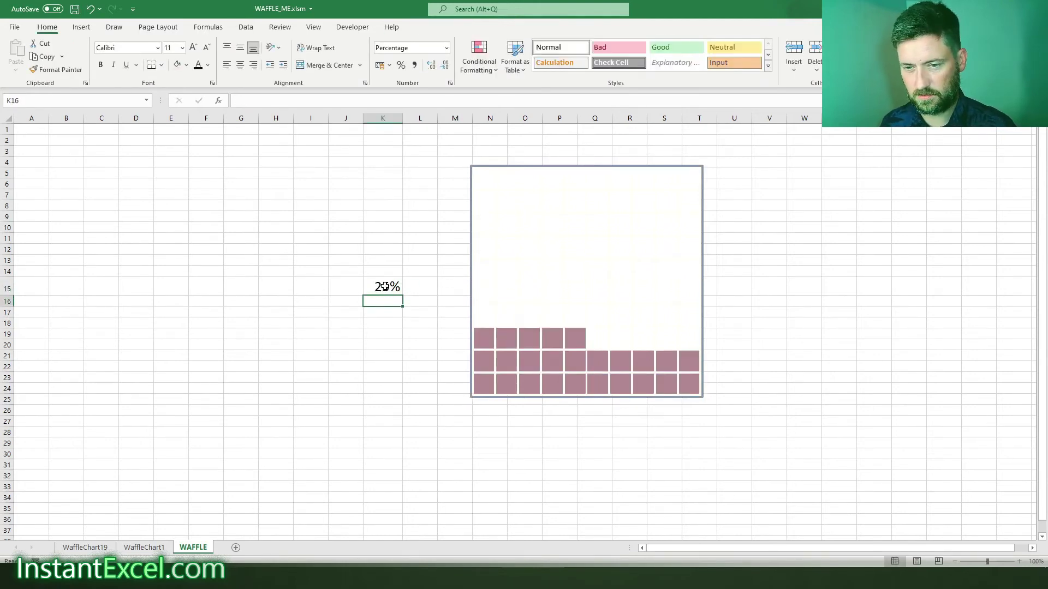
# Step: Check grid cells on WaffleChart1, then set K15 on WAFFLE to 40%
pyautogui.moveTo(365, 343); pyautogui.dragTo(358, 343)
pyautogui.click(498, 377)
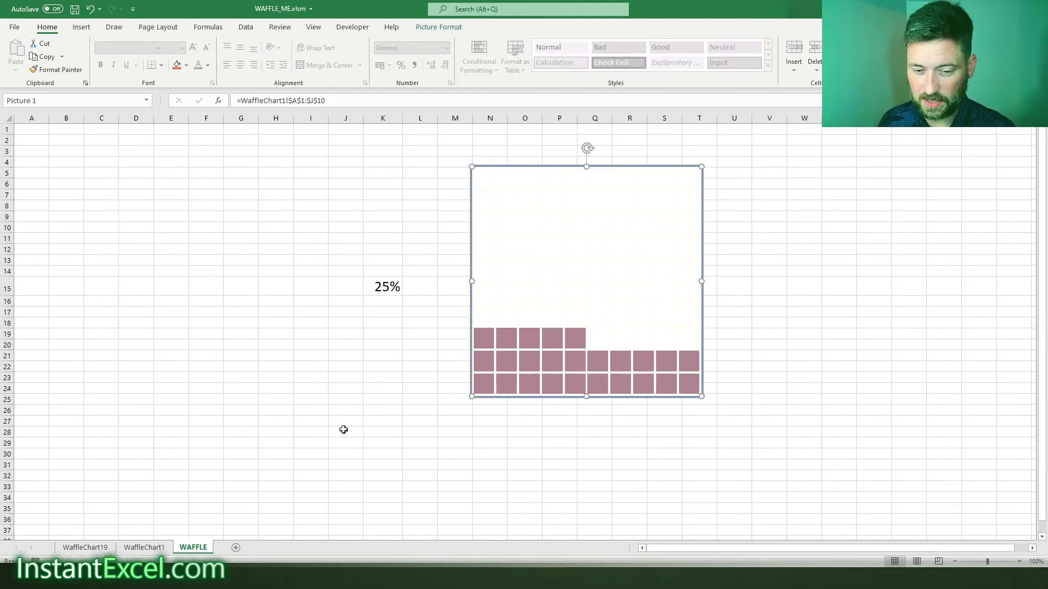
pyautogui.click(157, 547)
pyautogui.click(175, 325)
pyautogui.click(173, 280)
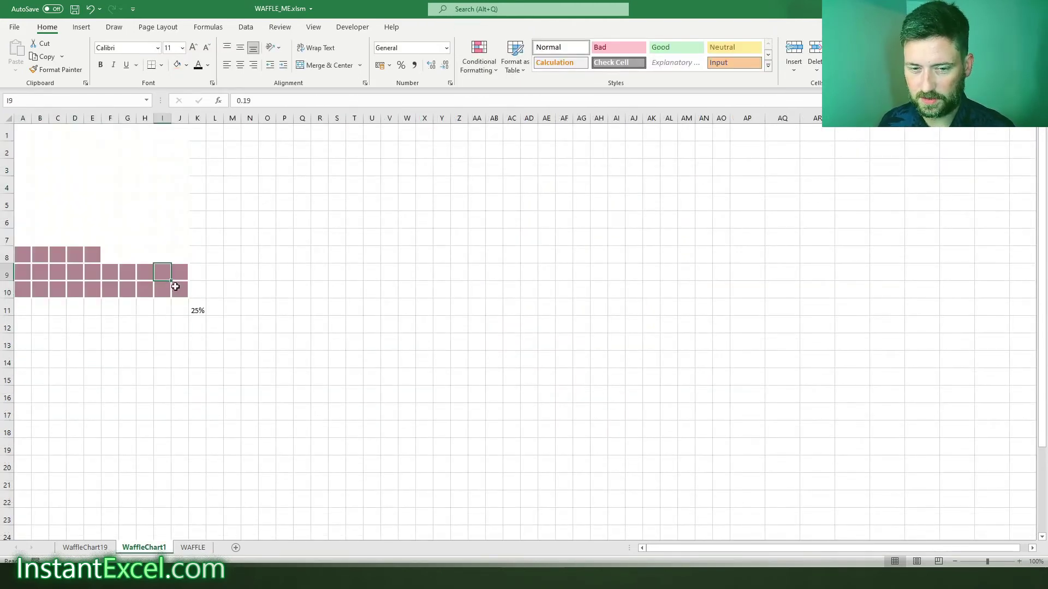
pyautogui.hotkey('ctrl', 'pagedown')
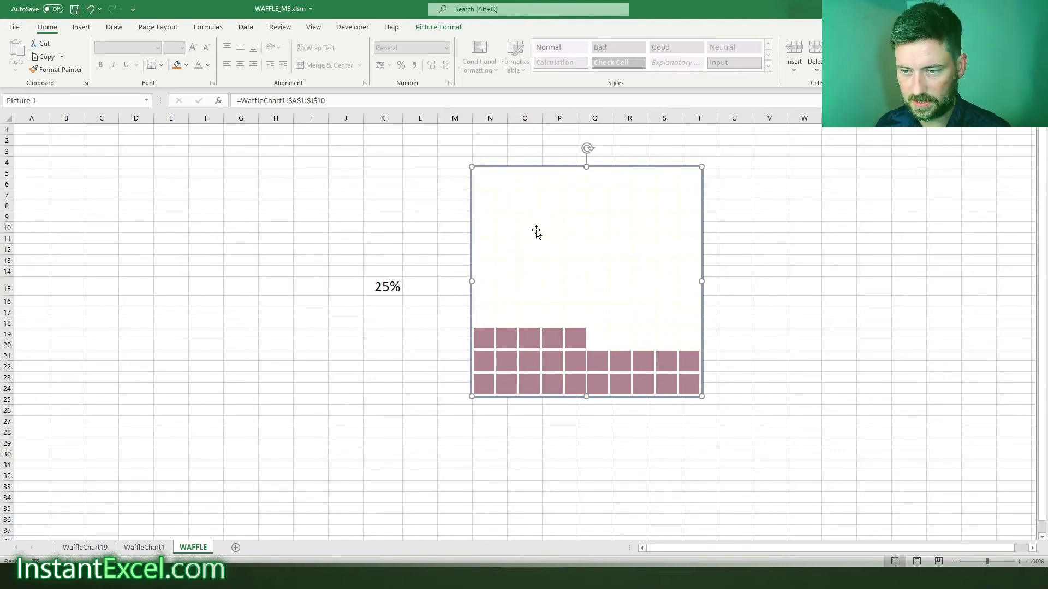
pyautogui.click(143, 548)
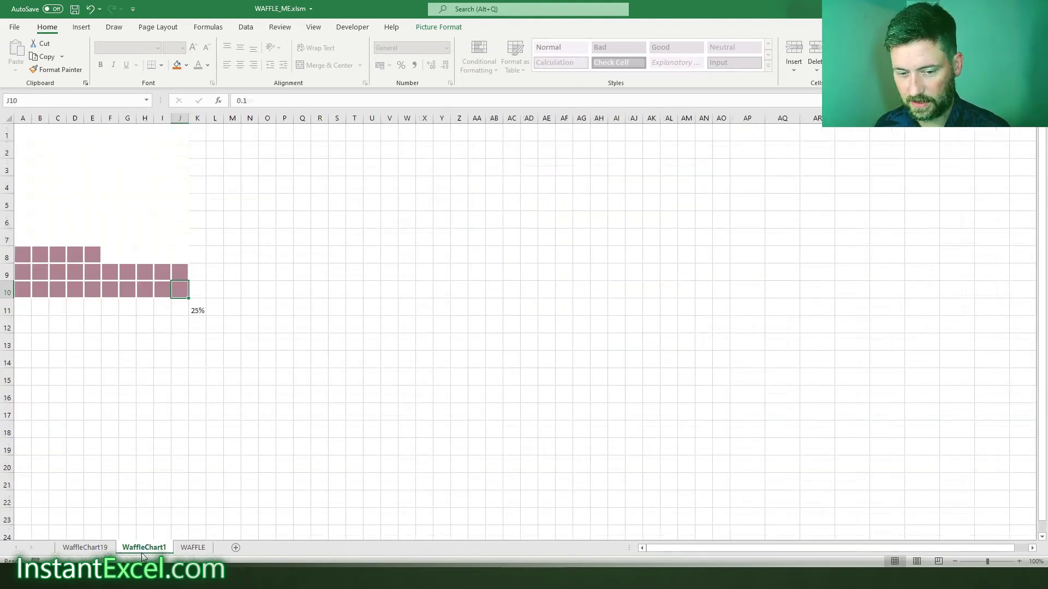
pyautogui.click(188, 547)
pyautogui.click(383, 287)
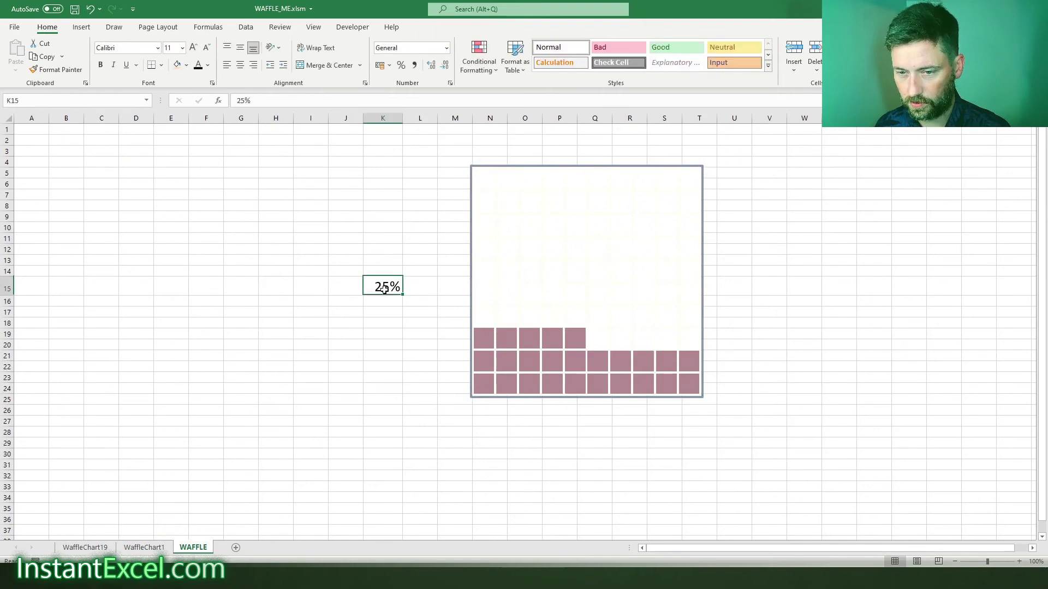
pyautogui.write('40')
pyautogui.press('Return')
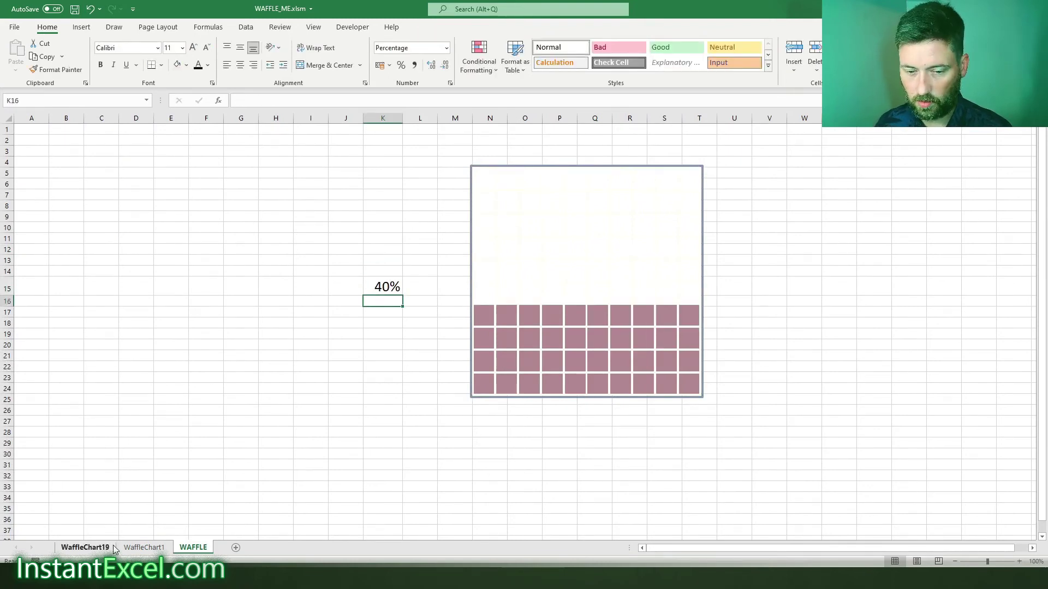
# Step: On WaffleChart1, fill grid rows 4 to 8 with light pink
pyautogui.click(143, 547)
pyautogui.moveTo(180, 184); pyautogui.dragTo(16, 255)
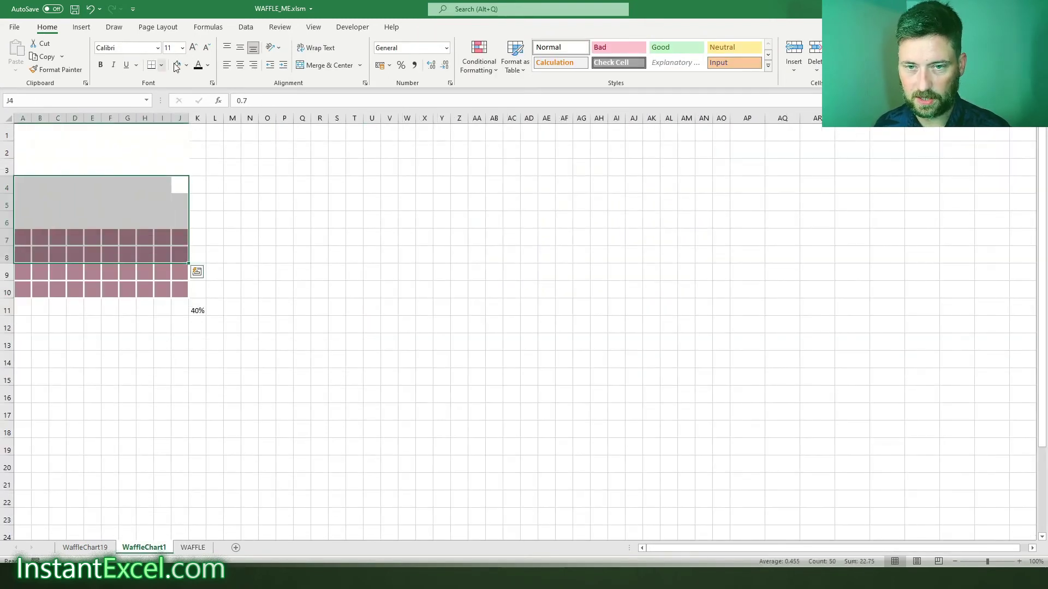
pyautogui.click(176, 66)
pyautogui.click(206, 316)
pyautogui.click(175, 211)
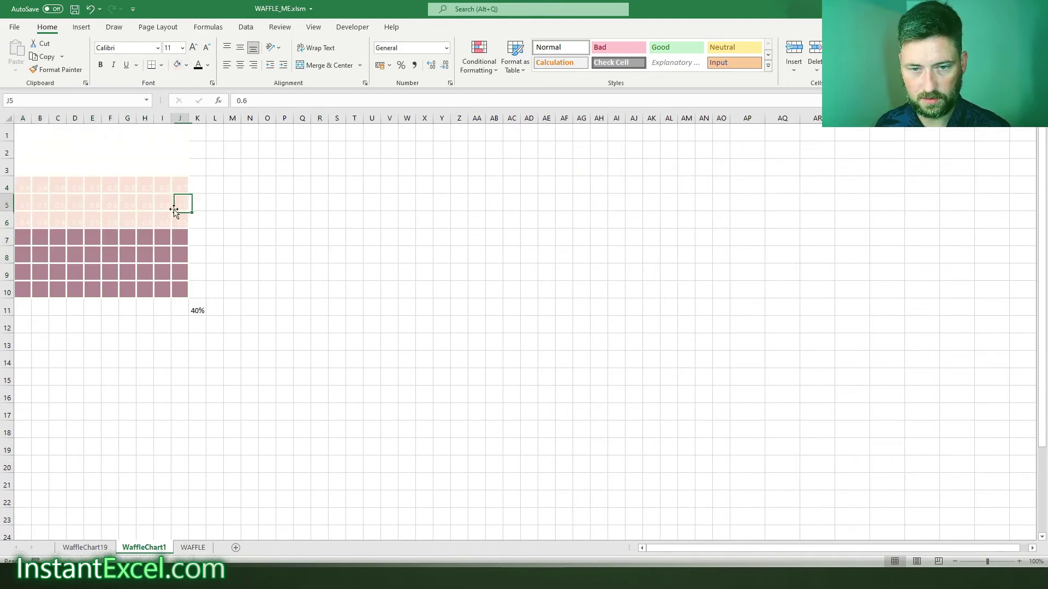
# Step: Fill the grid block B2:I10 with dark gold
pyautogui.moveTo(175, 211); pyautogui.dragTo(84, 271)
pyautogui.click(73, 151)
pyautogui.moveTo(41, 145); pyautogui.dragTo(164, 290)
pyautogui.click(186, 66)
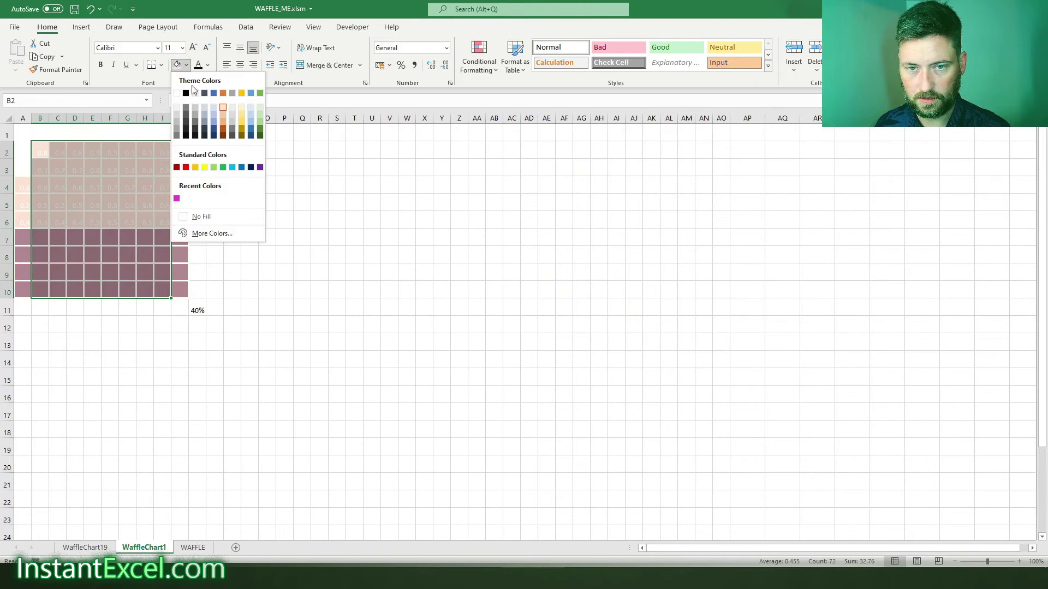
pyautogui.click(241, 135)
# Step: Check the gold-filled cells in the linked waffle picture on the WAFFLE sheet
pyautogui.hotkey('ctrl', 'pagedown')
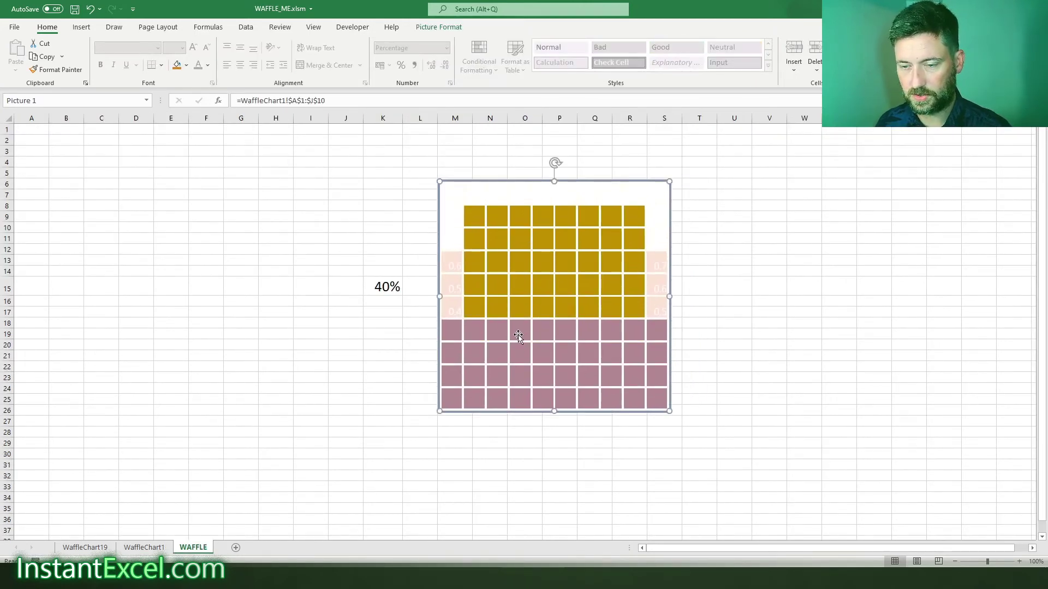
pyautogui.press('Escape')
pyautogui.click(241, 399)
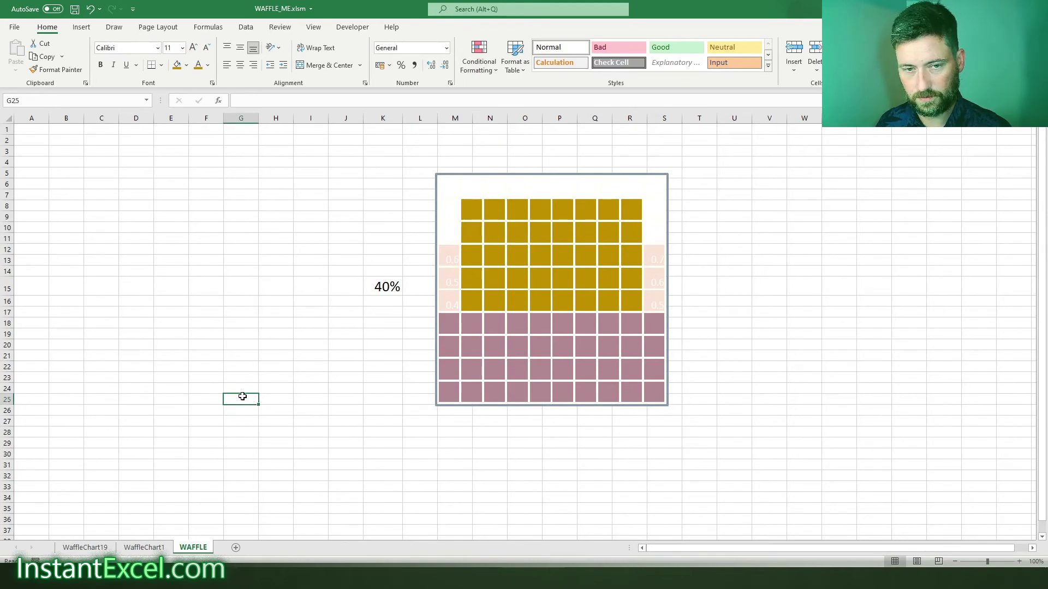
pyautogui.click(548, 404)
pyautogui.moveTo(615, 486); pyautogui.dragTo(595, 476)
pyautogui.moveTo(326, 433); pyautogui.dragTo(327, 424)
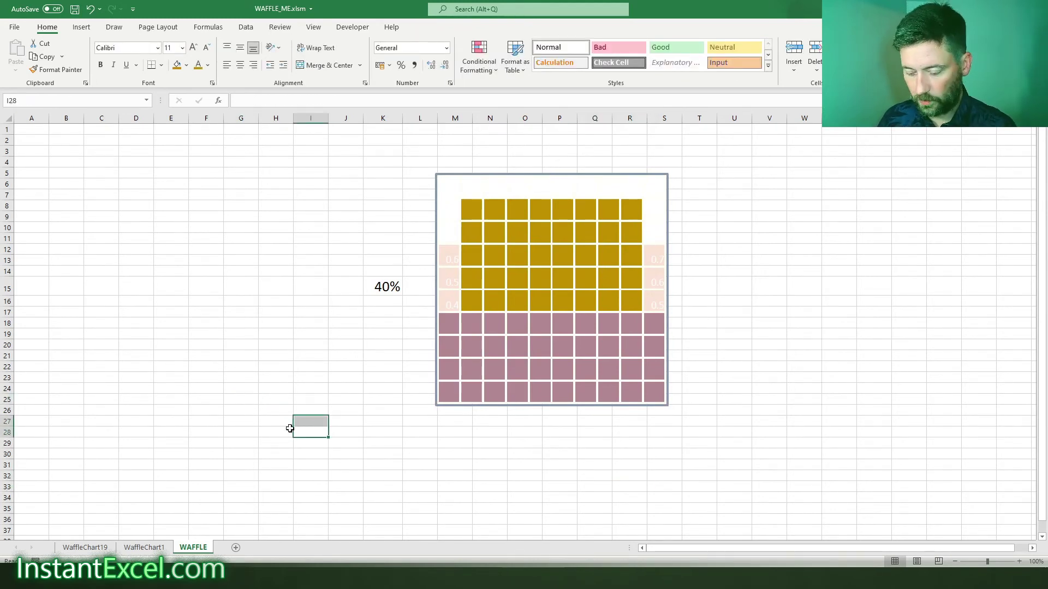
pyautogui.hotkey('alt', 'F11')
pyautogui.click(358, 271)
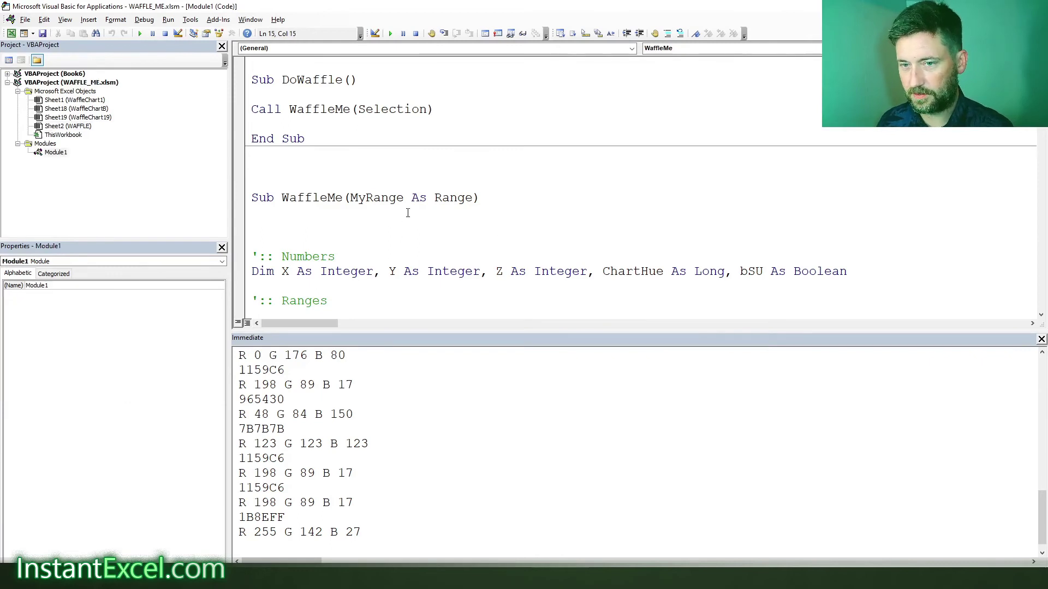
pyautogui.scroll(-3, 404, 185)
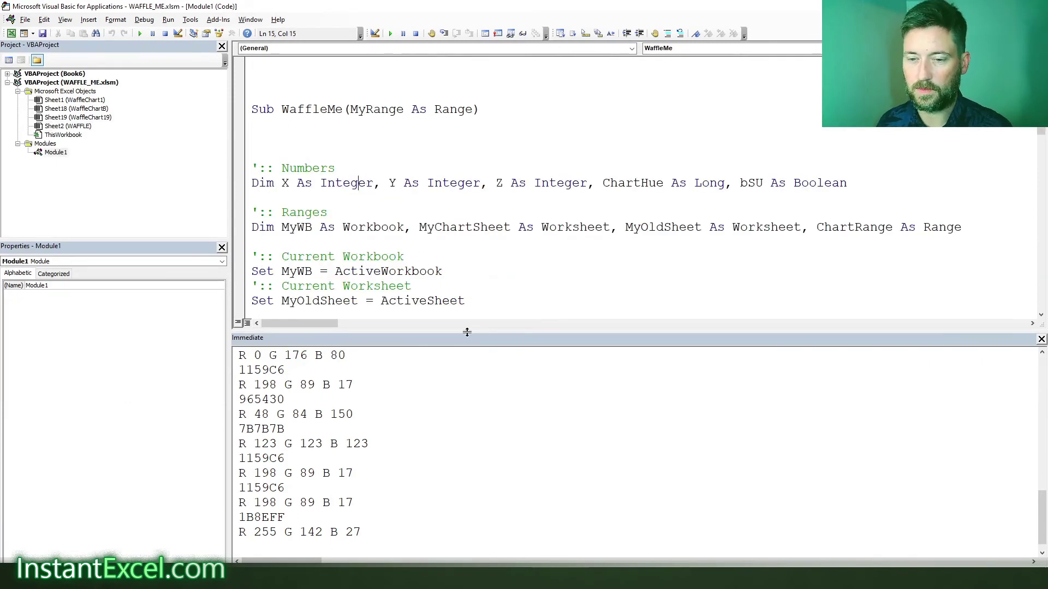
pyautogui.moveTo(467, 334); pyautogui.dragTo(454, 494)
pyautogui.click(454, 345)
pyautogui.scroll(-12, 454, 349)
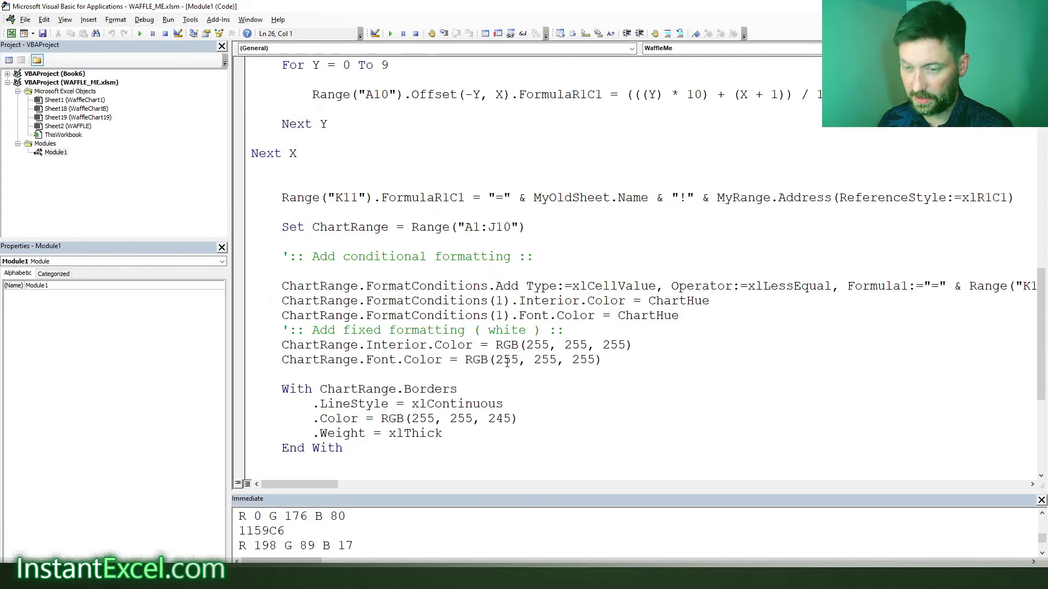
pyautogui.scroll(15, 518, 344)
pyautogui.click(383, 314)
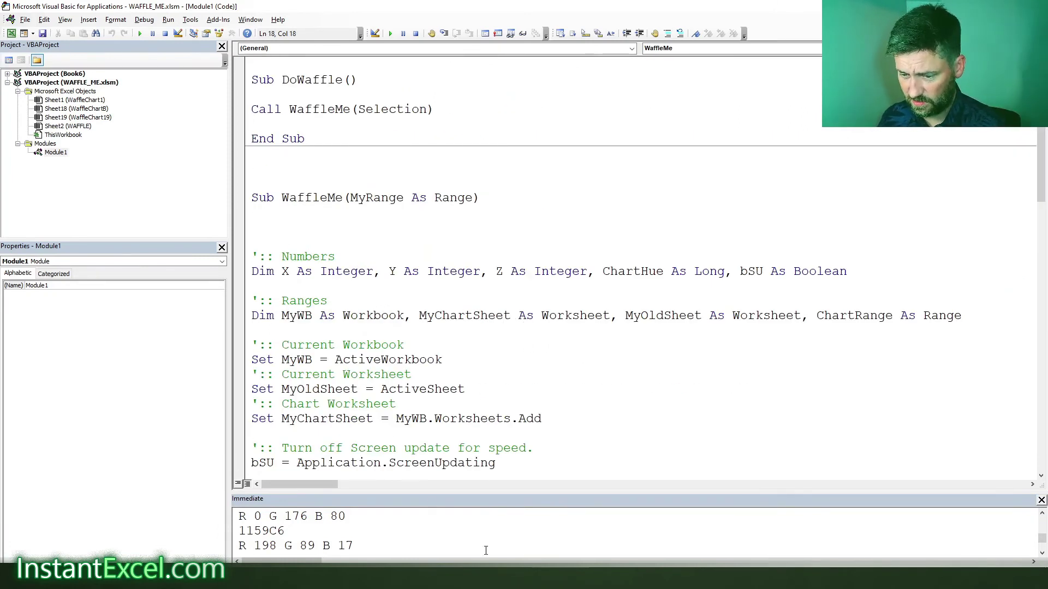
pyautogui.hotkey('alt', 'F11')
# Step: Enter 0.5 in D11, run the DoWaffle macro, and move the new waffle picture down
pyautogui.click(145, 251)
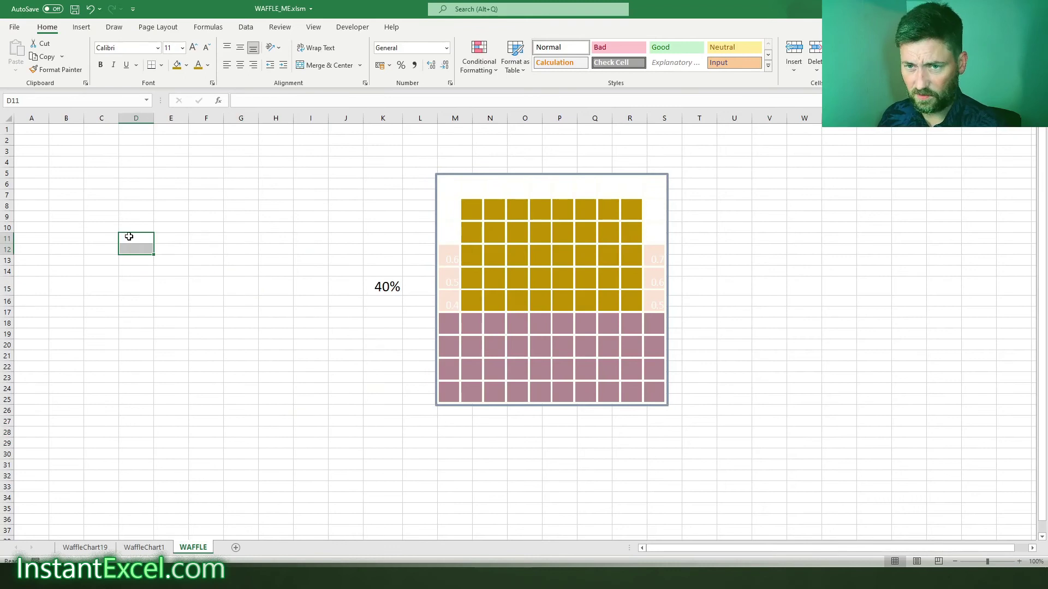
pyautogui.click(129, 236)
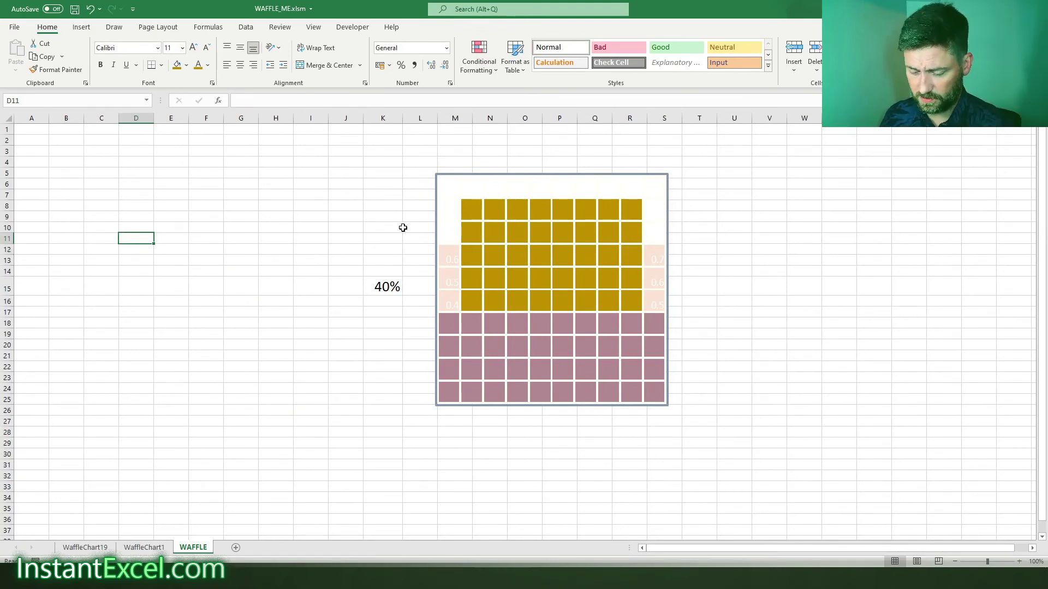
pyautogui.click(352, 27)
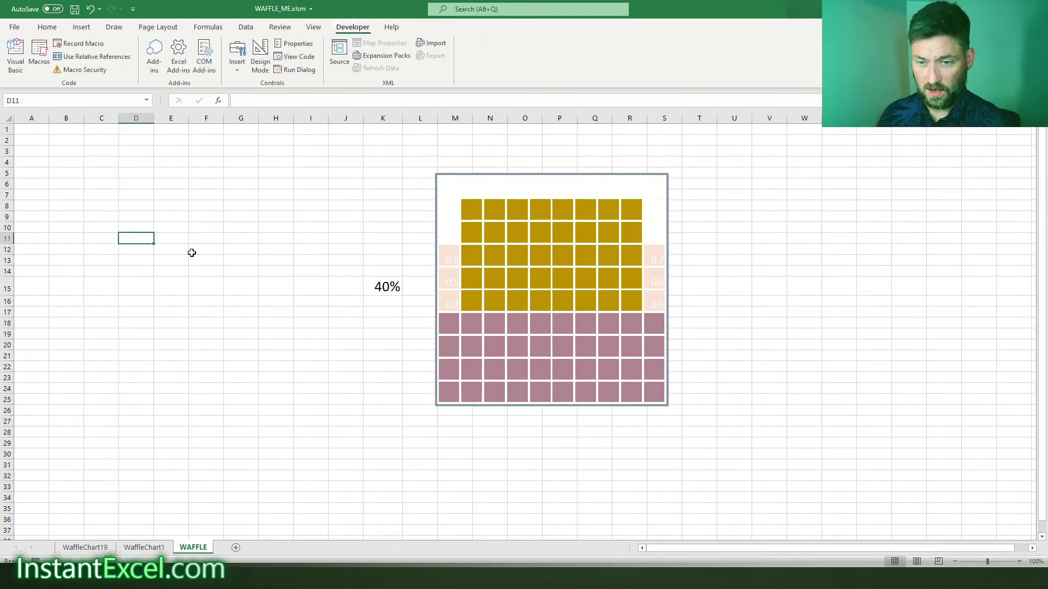
pyautogui.write('0.5')
pyautogui.hotkey('ctrl', 'Return')
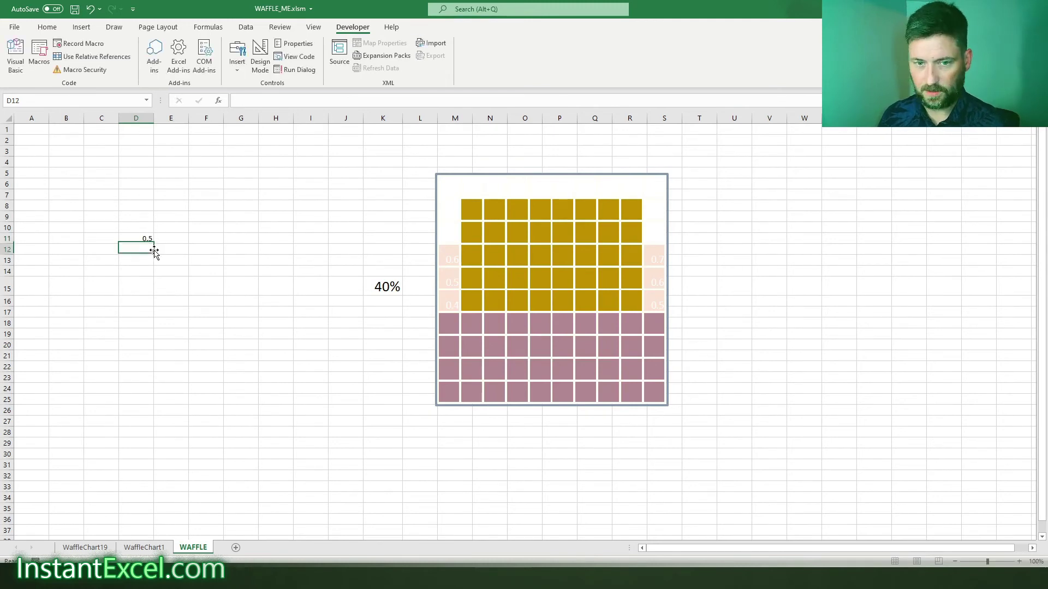
pyautogui.click(39, 55)
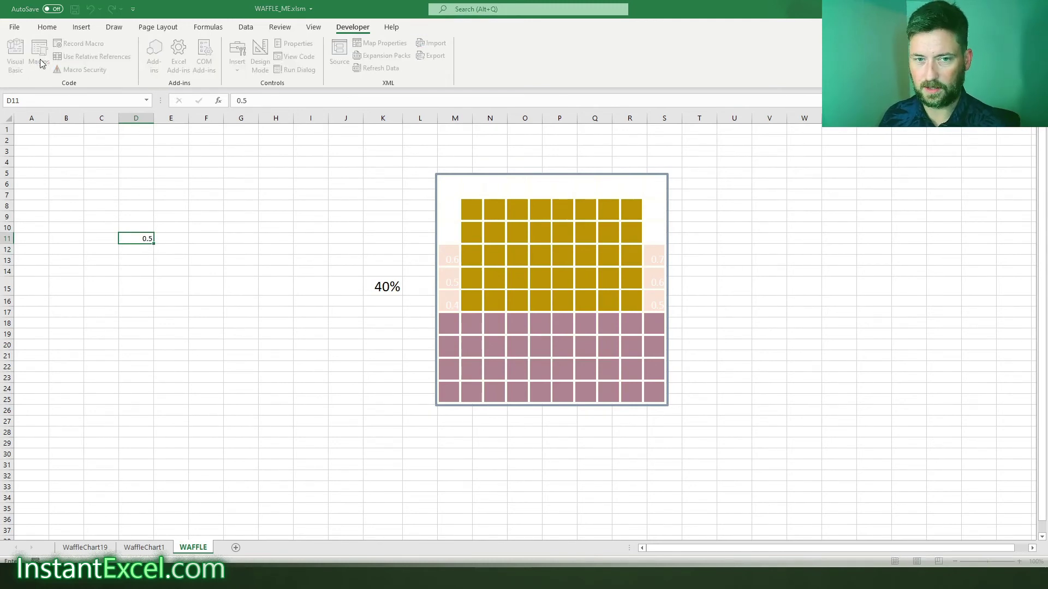
pyautogui.click(560, 197)
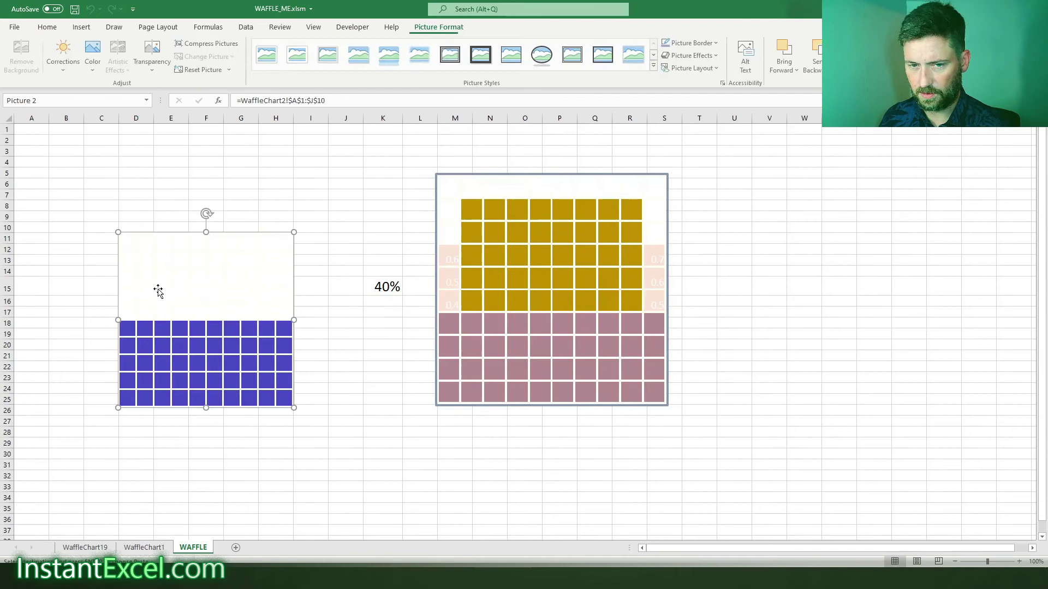
pyautogui.moveTo(189, 233); pyautogui.dragTo(190, 264)
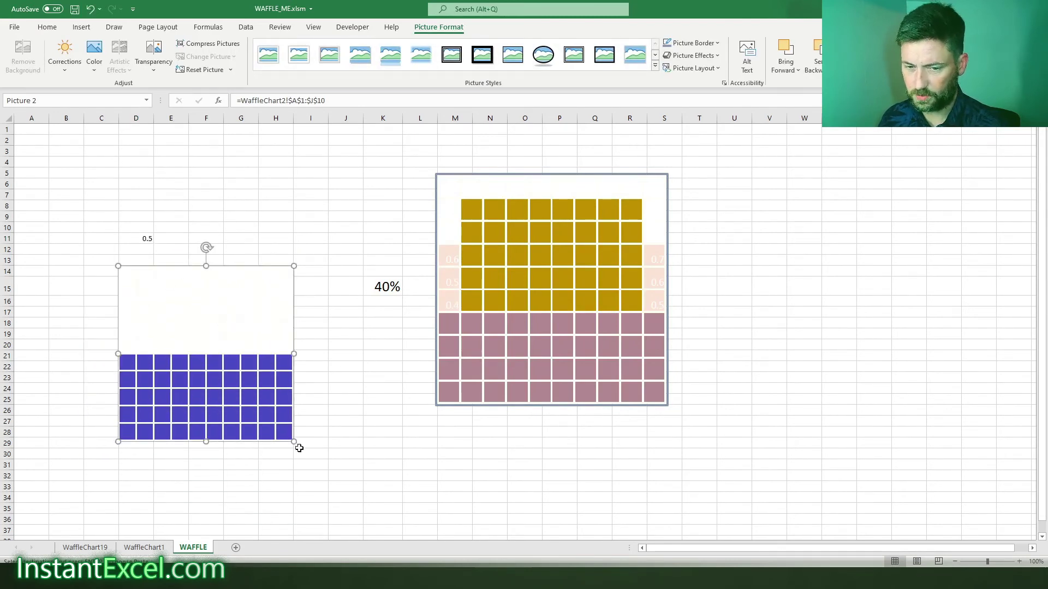
# Step: Try 0.2 and 0.23 in D11, then settle on 0.8 to fill eight blue rows
pyautogui.click(146, 240)
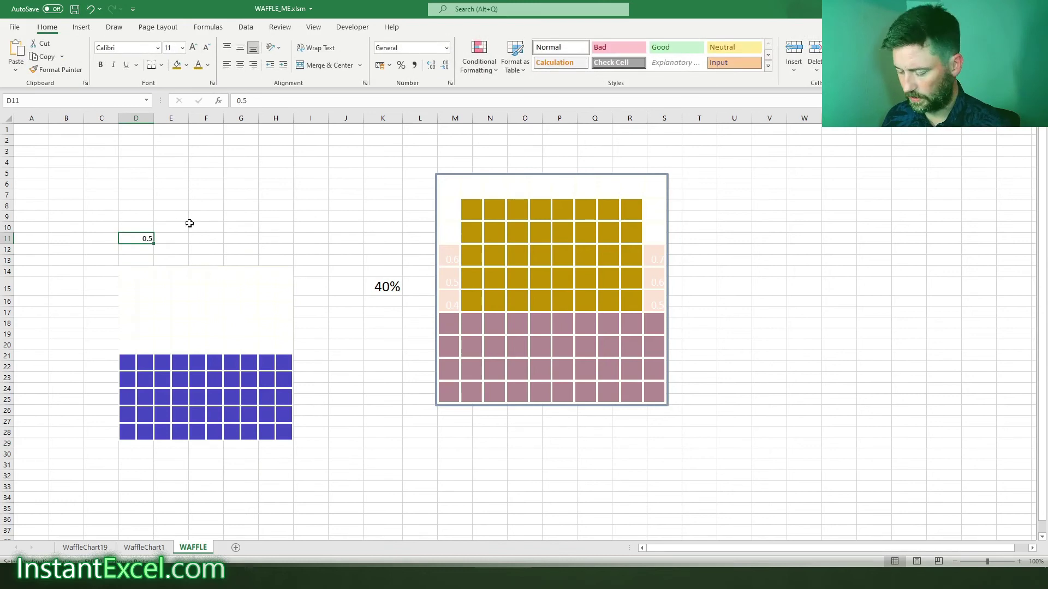
pyautogui.write('0.2')
pyautogui.press('Return')
pyautogui.press('Up')
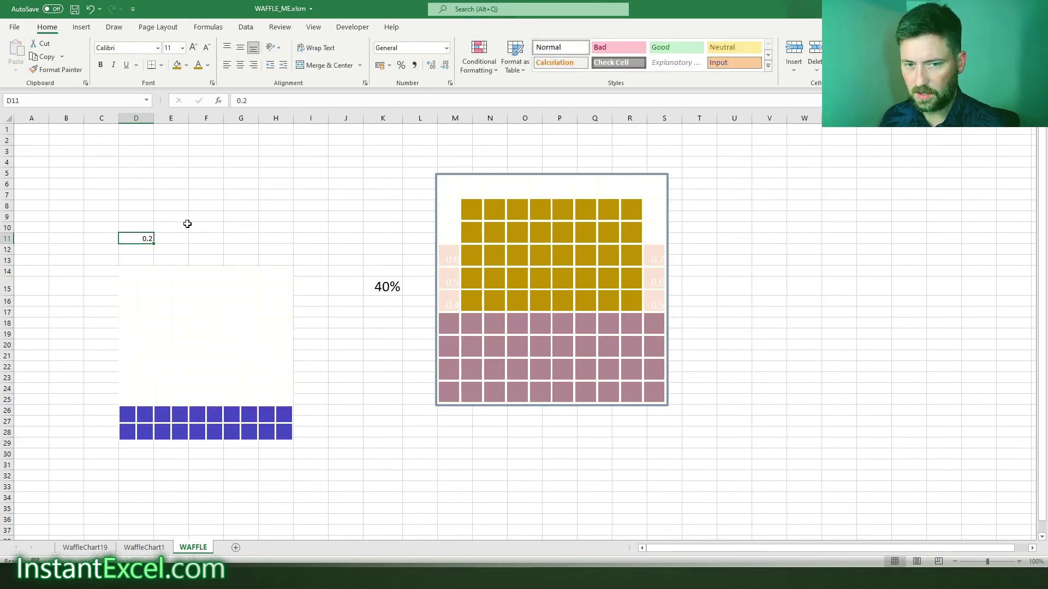
pyautogui.write('0.')
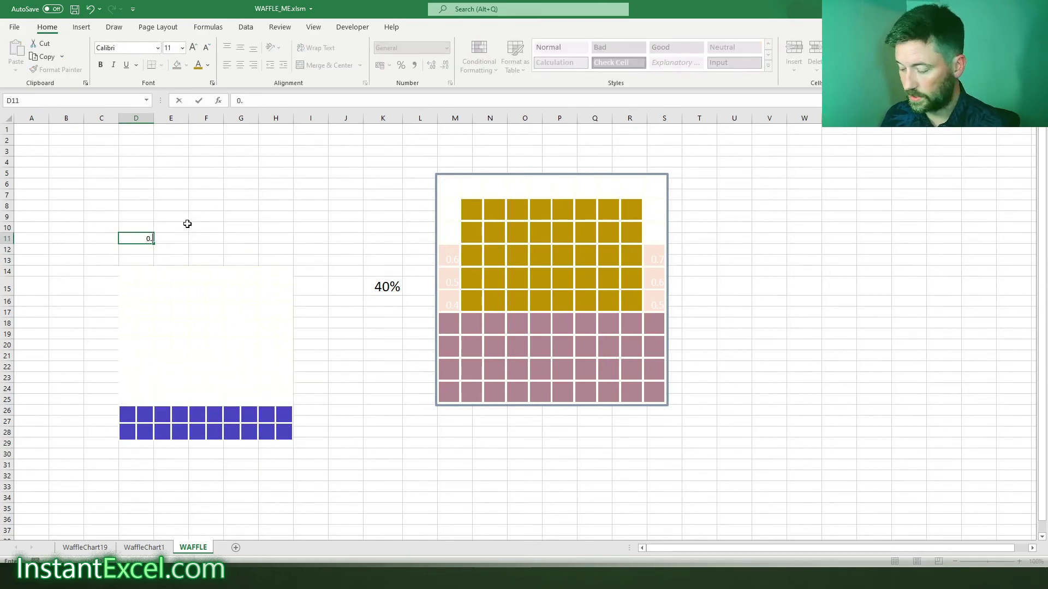
pyautogui.write('23')
pyautogui.press('Return')
pyautogui.press('Up')
pyautogui.write('0.8')
pyautogui.press('Return')
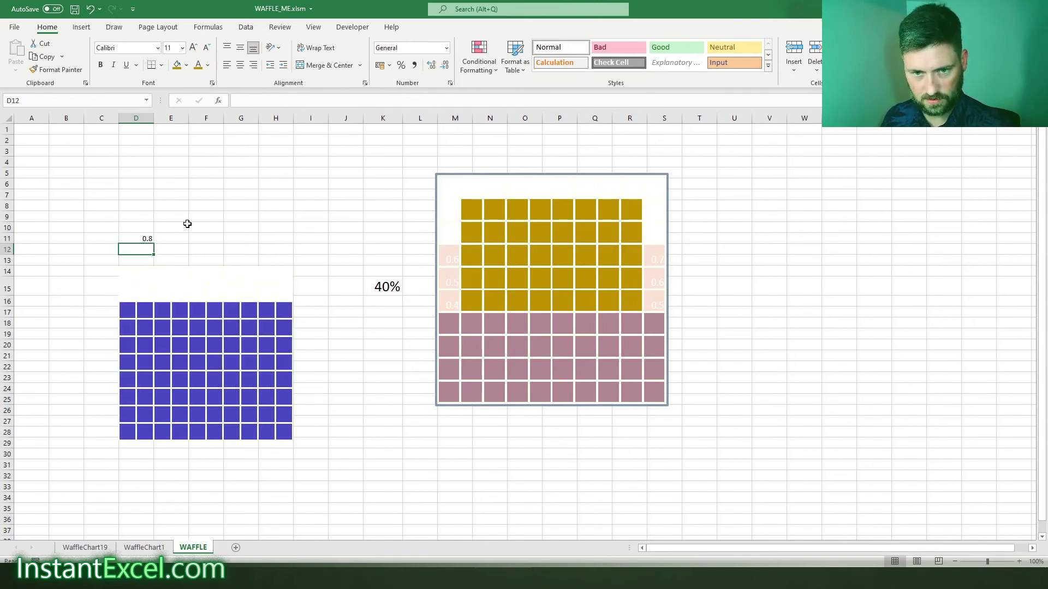
# Step: Unhide the WaffleChart2 sheet from the WAFFLE tab's Unhide dialog
pyautogui.rightClick(187, 554)
pyautogui.click(213, 522)
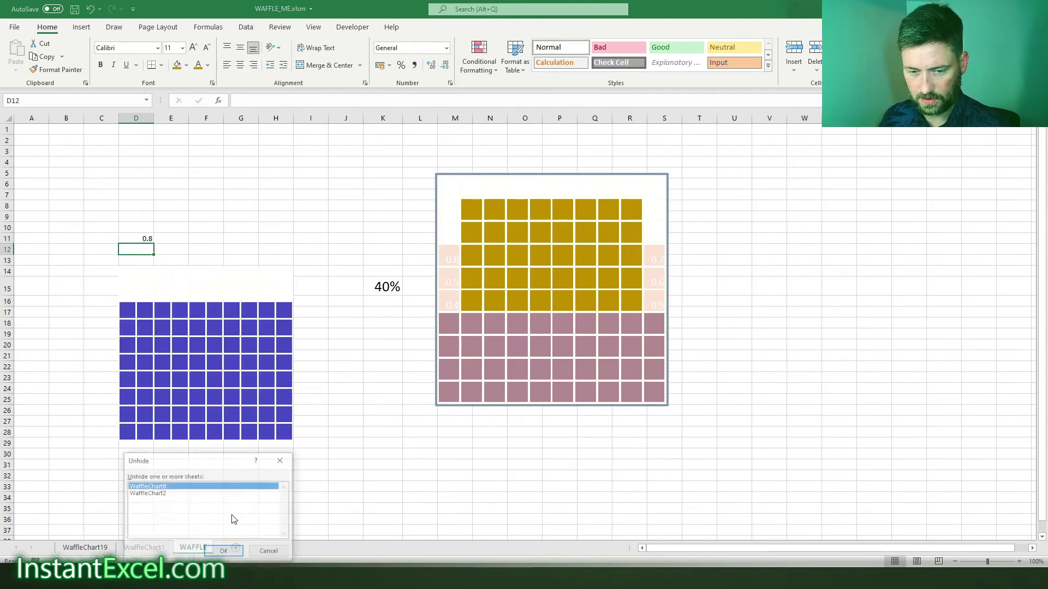
pyautogui.click(179, 495)
pyautogui.doubleClick(179, 495)
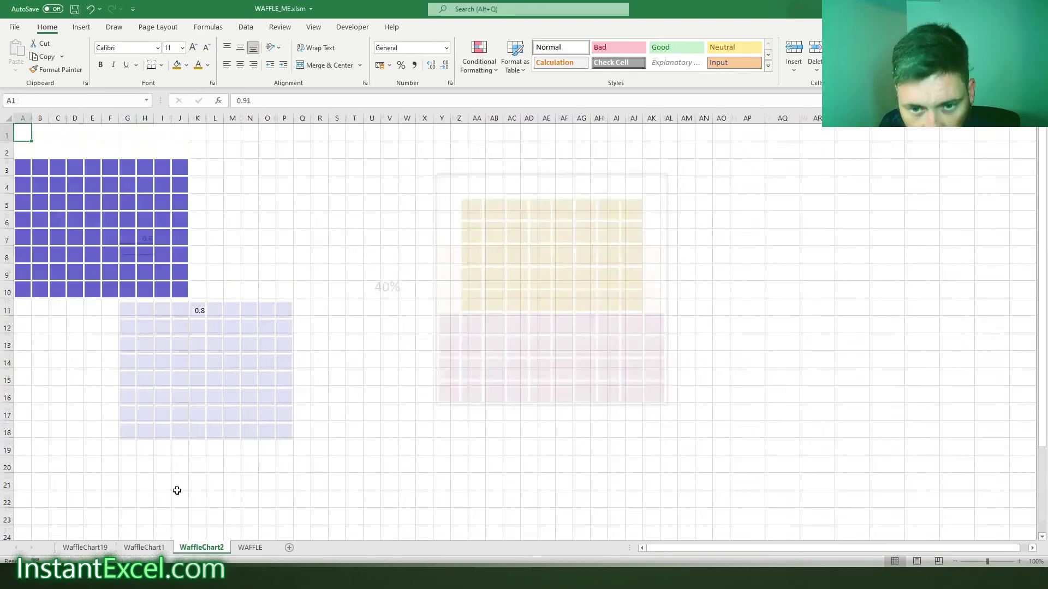
pyautogui.click(199, 366)
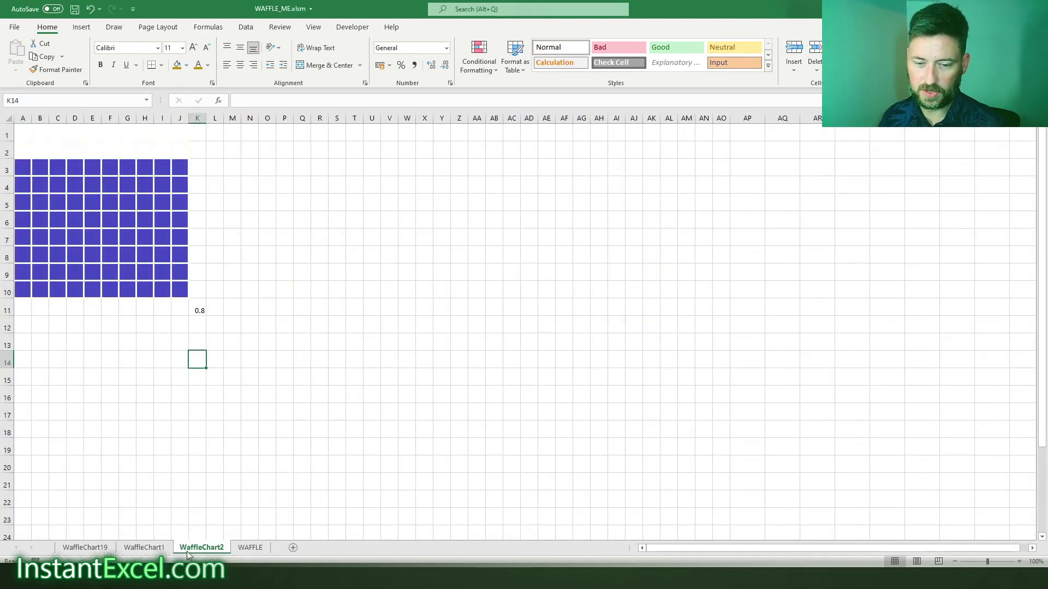
pyautogui.click(207, 475)
# Step: Copy the waffle grid range A1:J10 on WaffleChart2
pyautogui.click(159, 243)
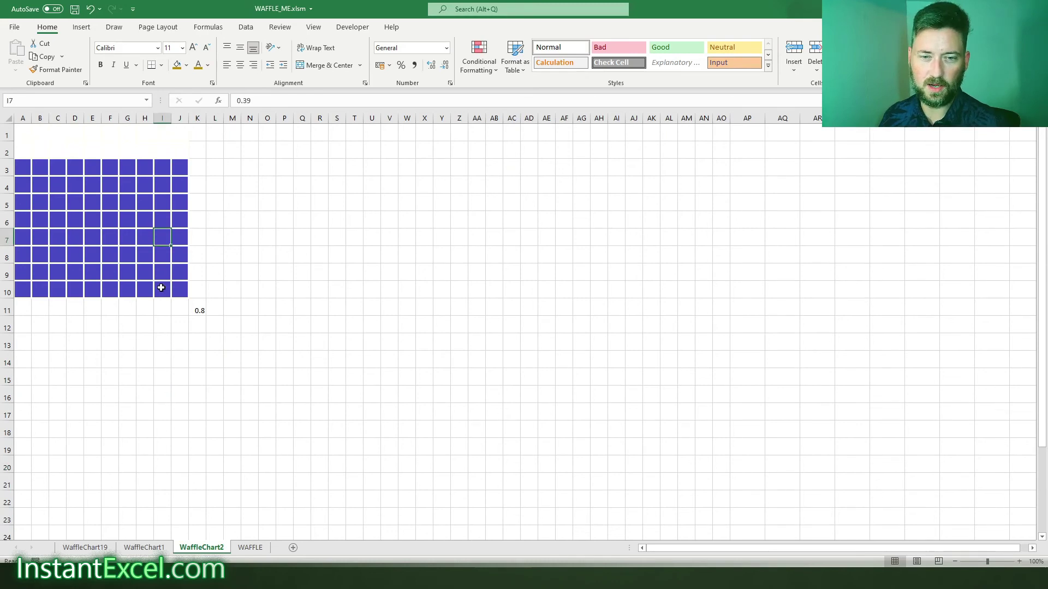
pyautogui.click(35, 179)
pyautogui.click(232, 380)
pyautogui.click(232, 342)
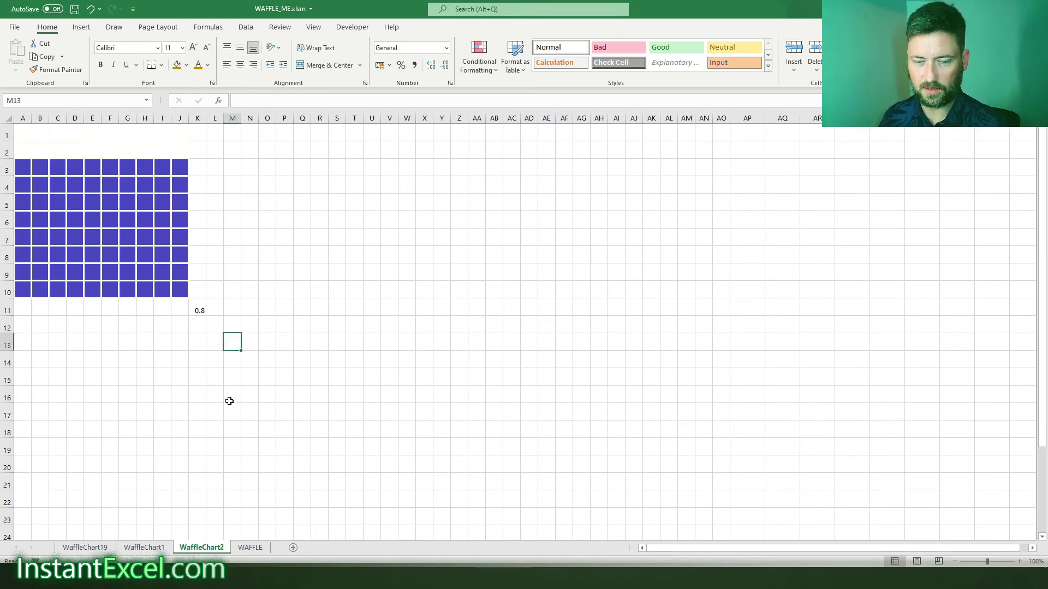
pyautogui.moveTo(184, 288); pyautogui.dragTo(22, 134)
pyautogui.rightClick(97, 168)
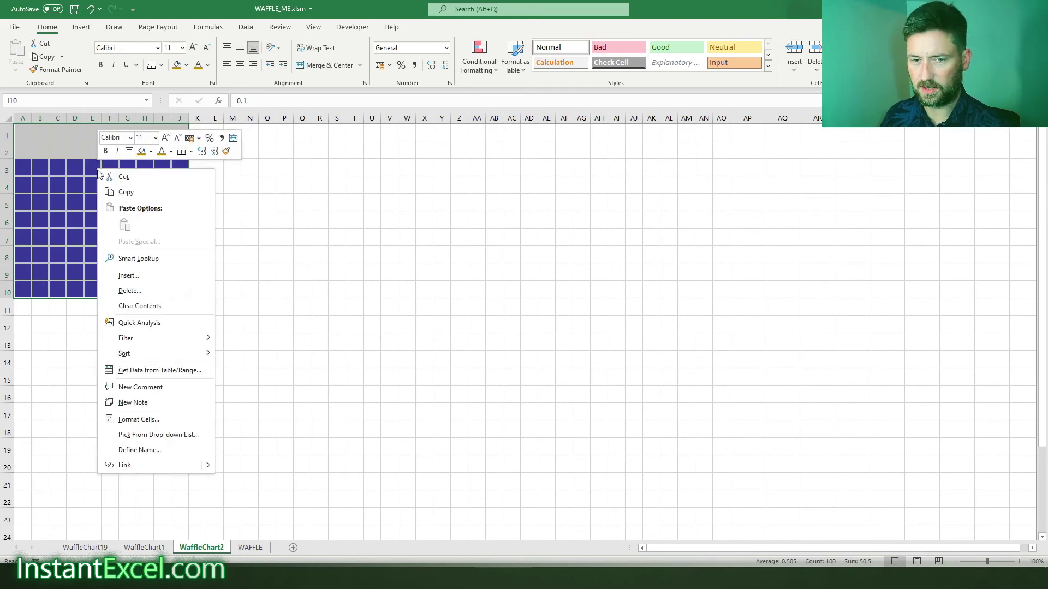
pyautogui.click(120, 187)
# Step: Paste the copied grid at H4 on WAFFLE as a linked picture, shifted down and right
pyautogui.click(250, 547)
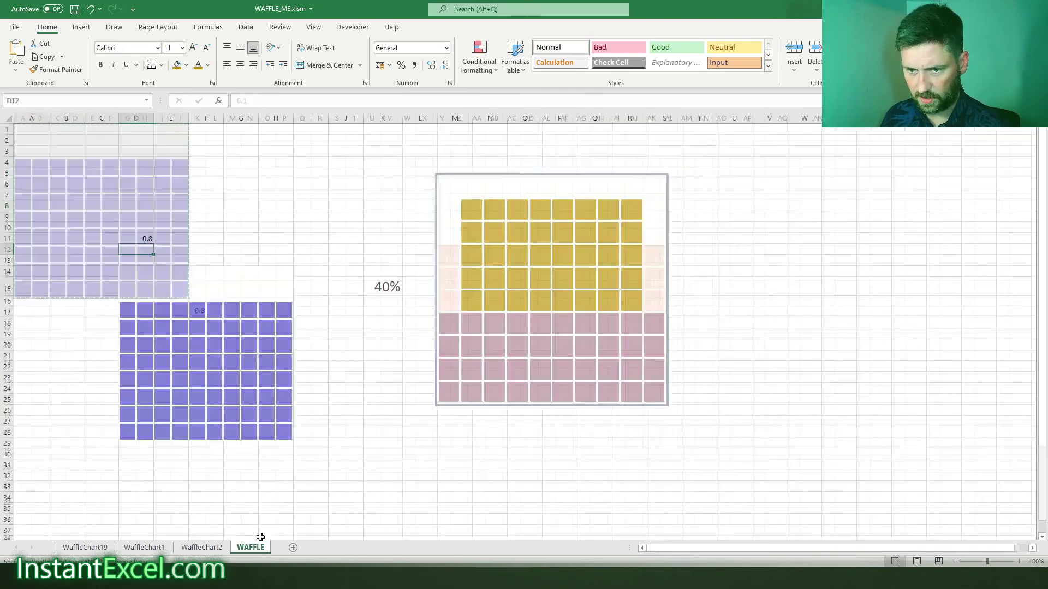
pyautogui.click(331, 261)
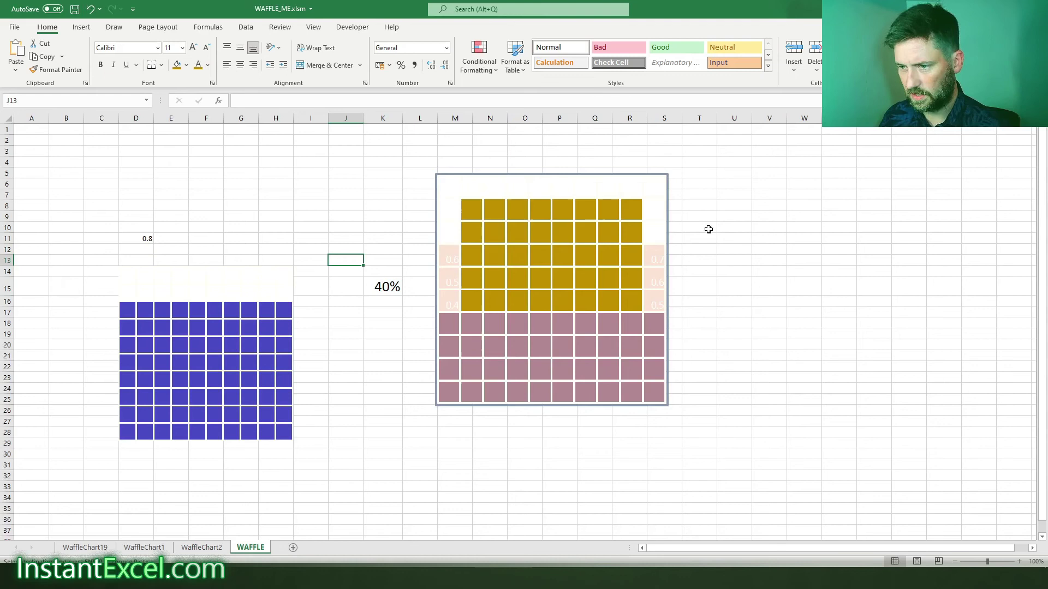
pyautogui.rightClick(287, 165)
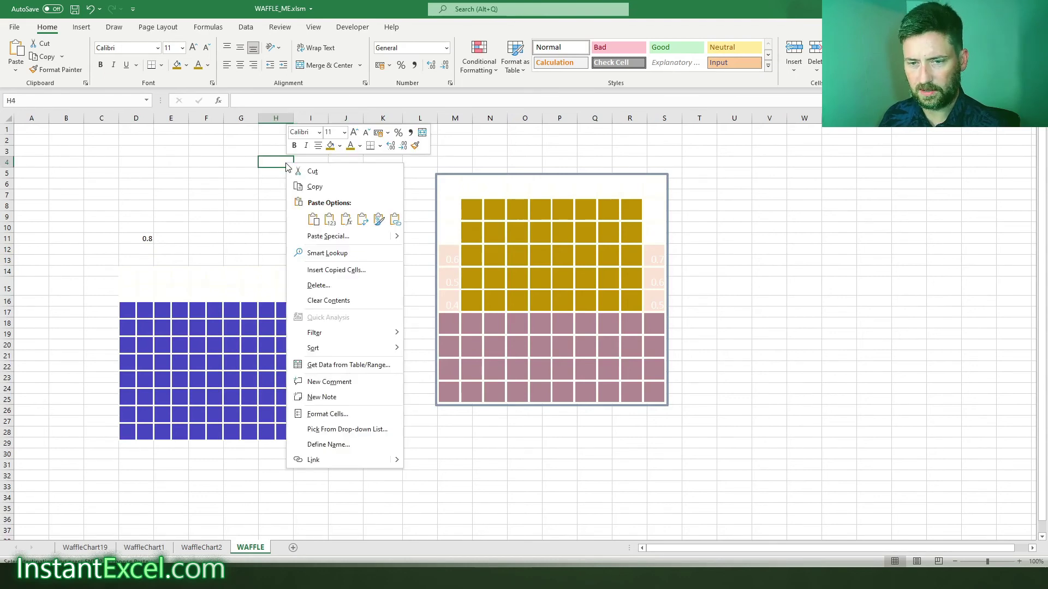
pyautogui.moveTo(397, 236)
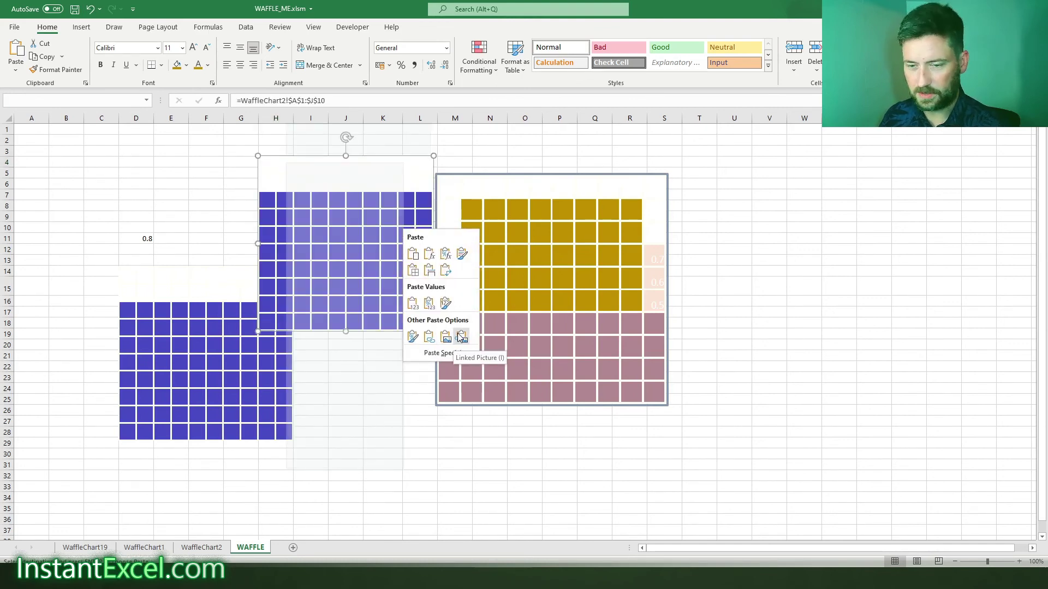
pyautogui.click(461, 337)
pyautogui.moveTo(299, 163)
pyautogui.mouseDown()
pyautogui.moveTo(351, 258)
pyautogui.moveTo(341, 286)
pyautogui.moveTo(262, 175)
pyautogui.moveTo(283, 173)
pyautogui.mouseUp()
pyautogui.click(246, 281)
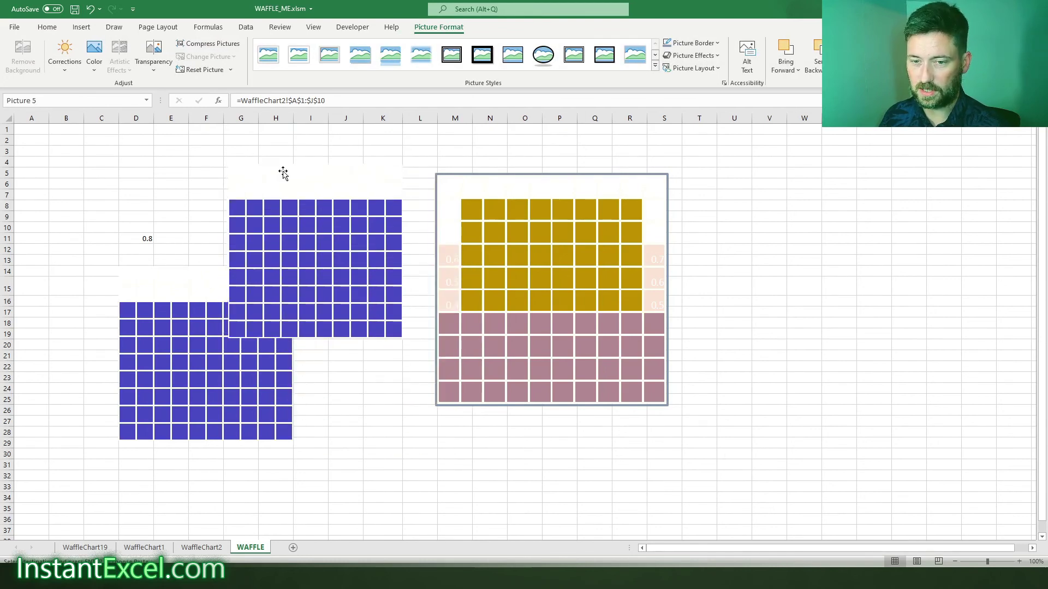
# Step: Check the WaffleChart2 sheet, then nudge the linked picture slightly higher on WAFFLE
pyautogui.click(202, 547)
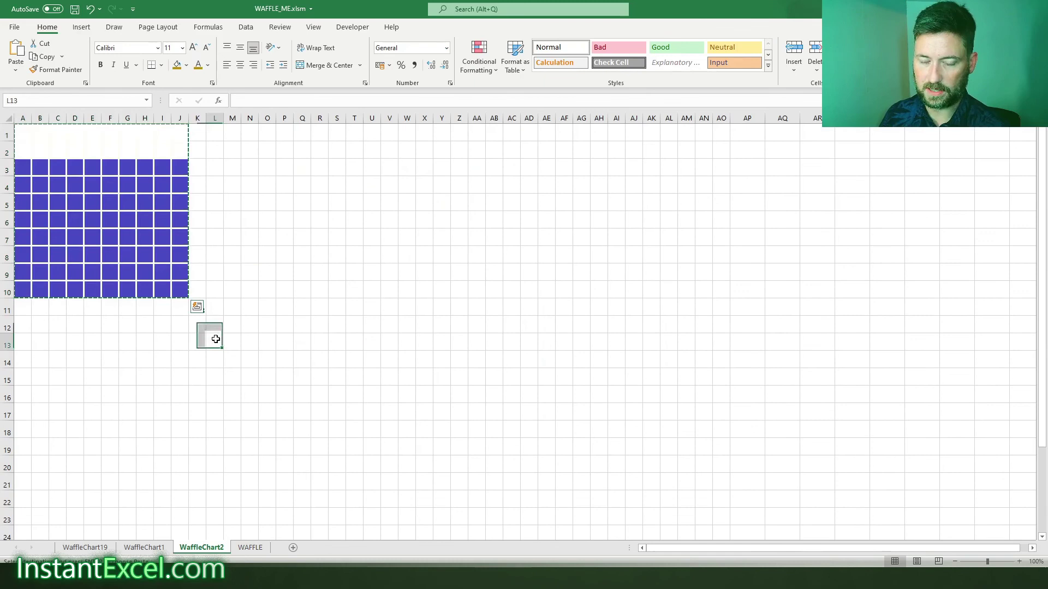
pyautogui.press('super')
pyautogui.press('Escape')
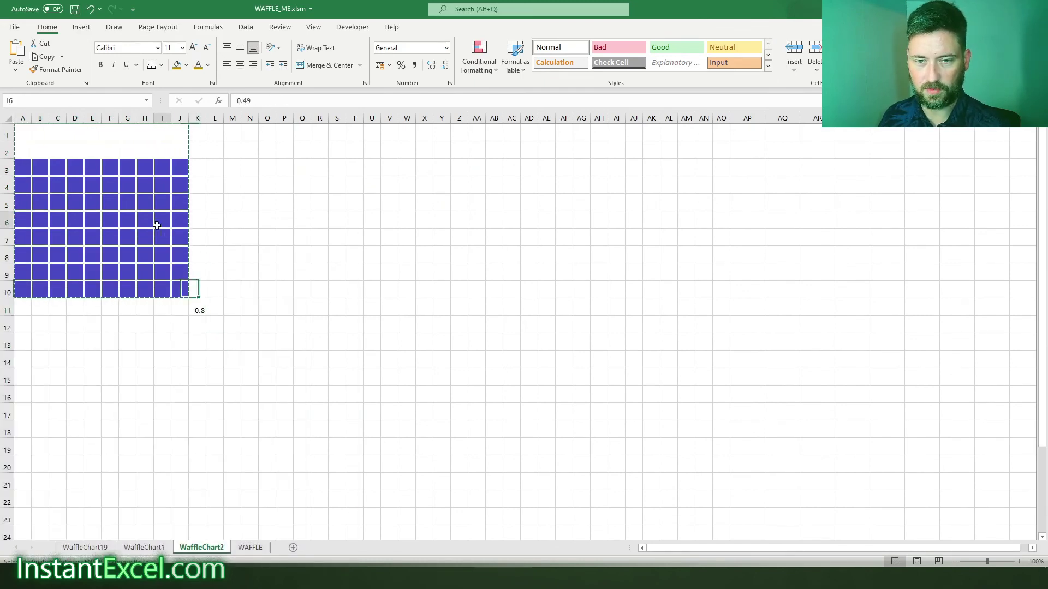
pyautogui.click(210, 392)
pyautogui.click(250, 547)
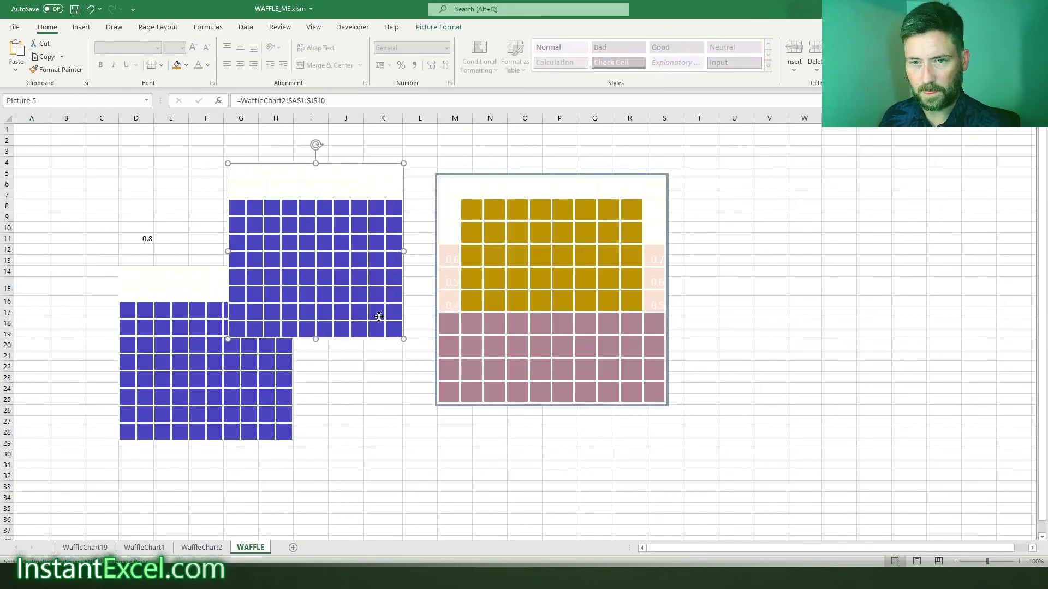
pyautogui.moveTo(307, 158); pyautogui.dragTo(303, 137)
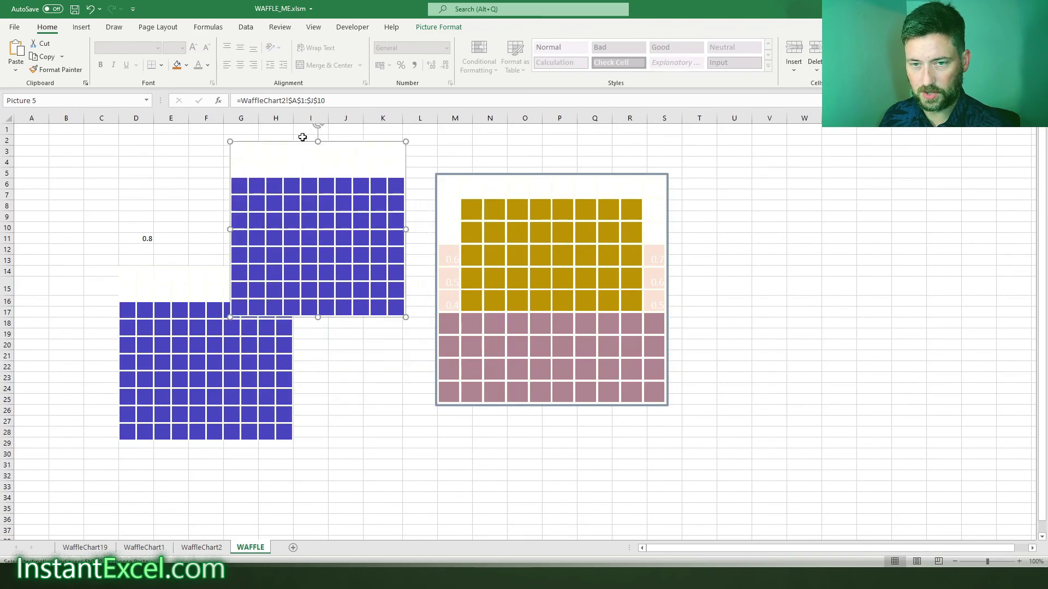
# Step: Relink the picture to =WaffleChart2!$B$4:$J$10 and place it just above the 40% cell
pyautogui.click(297, 100)
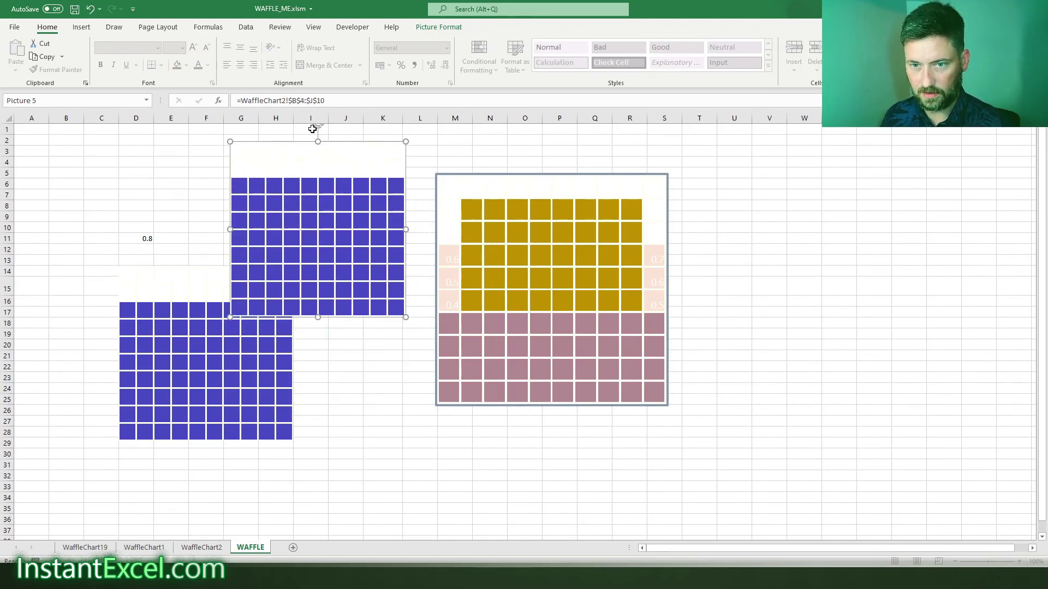
pyautogui.press('Return')
pyautogui.moveTo(275, 141); pyautogui.dragTo(307, 203)
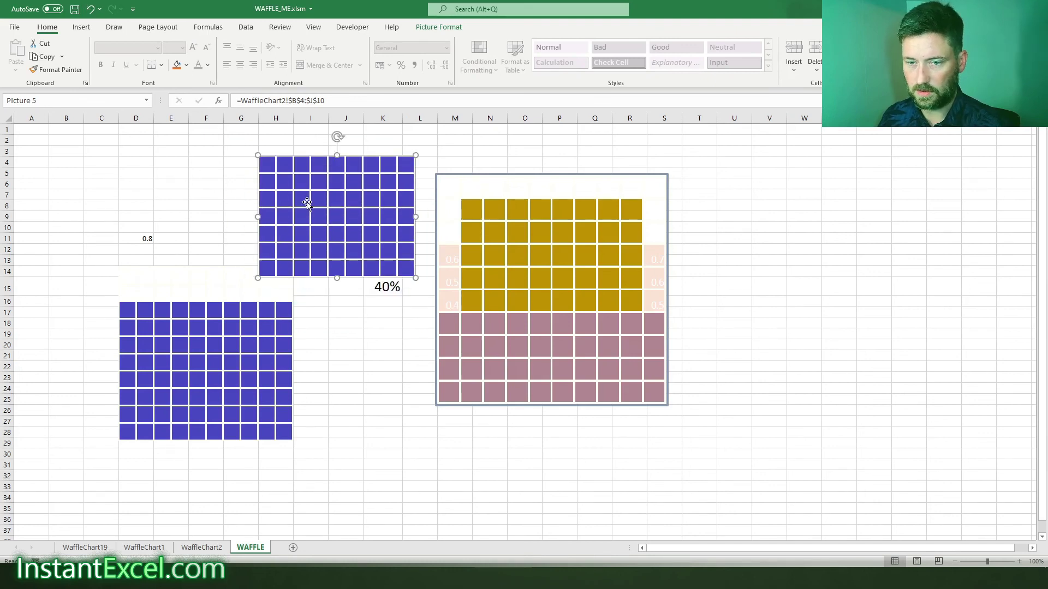
pyautogui.click(205, 549)
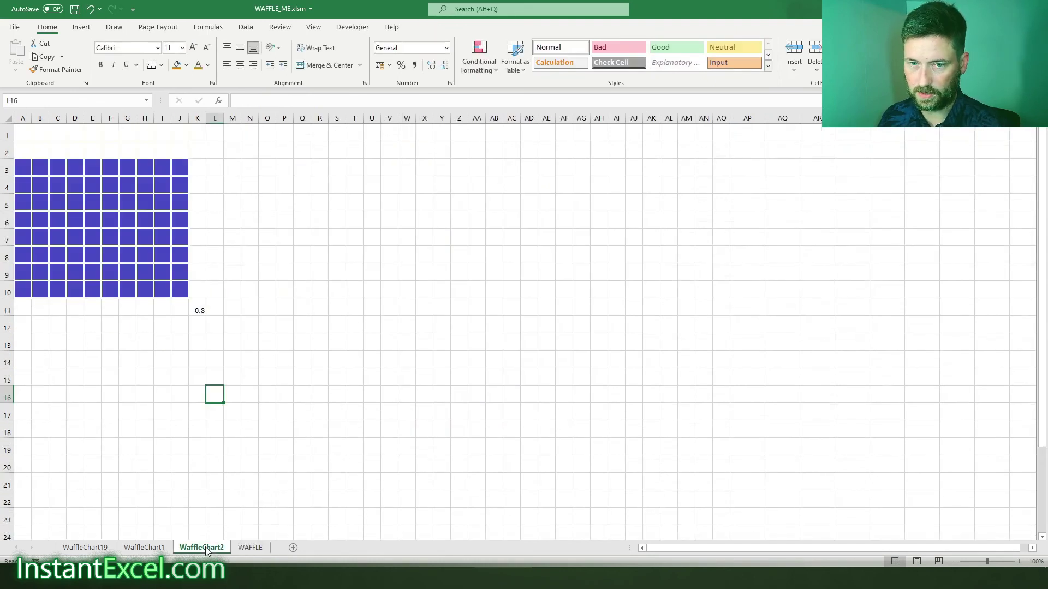
pyautogui.click(250, 548)
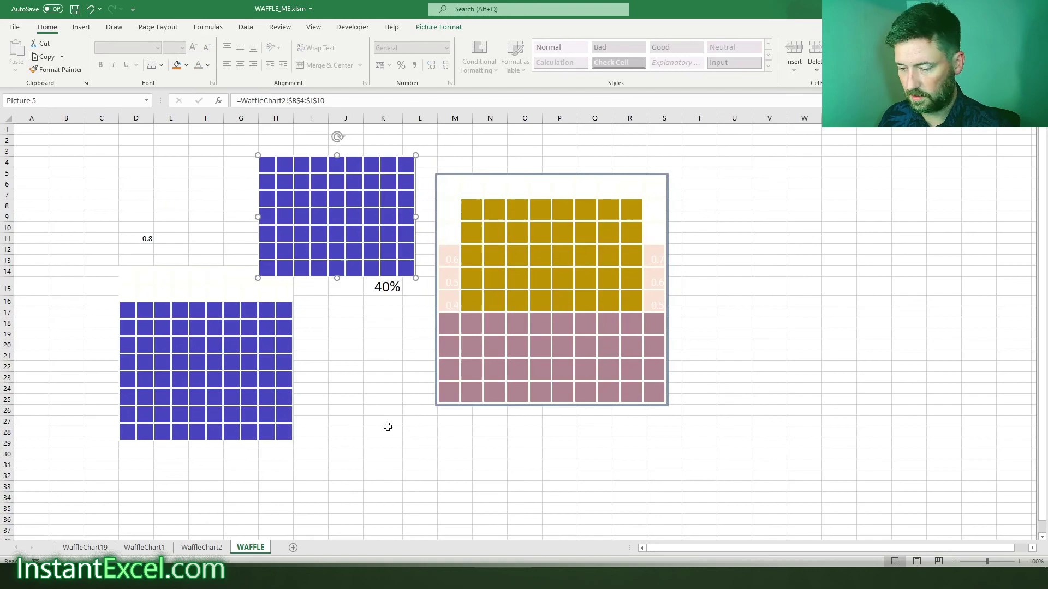